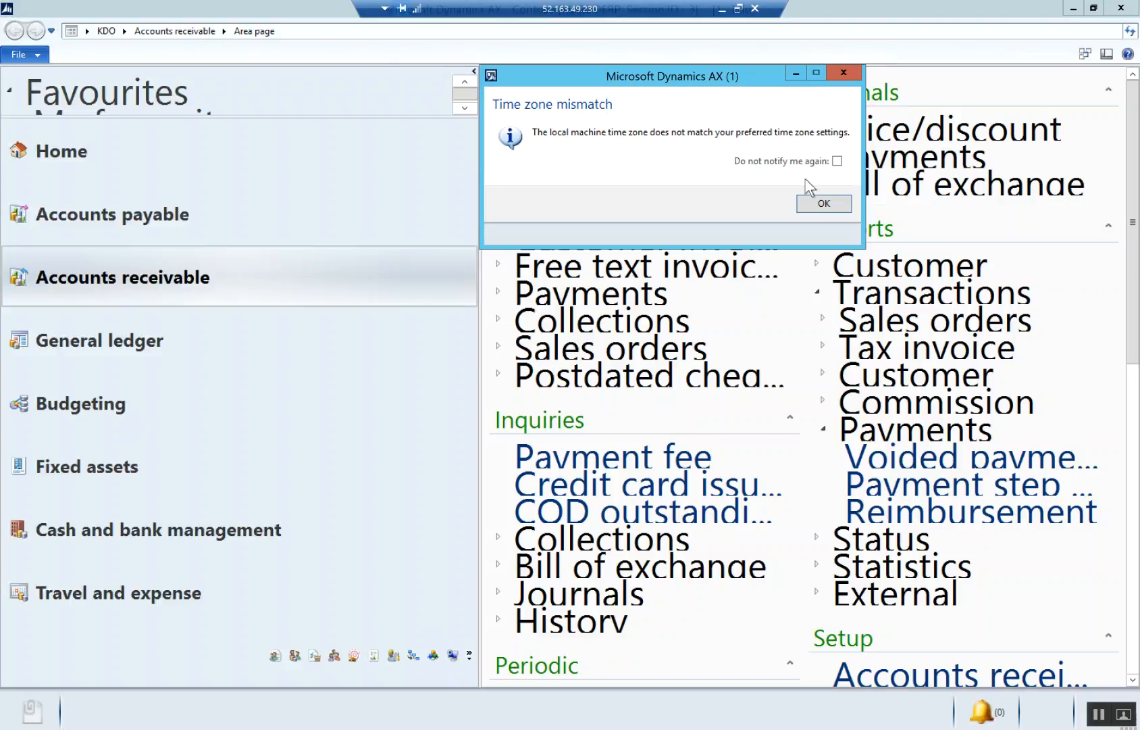
Step: Dismiss the time zone notice and the credentials prompt, and open the general ledger's chart of accounts
click(826, 204)
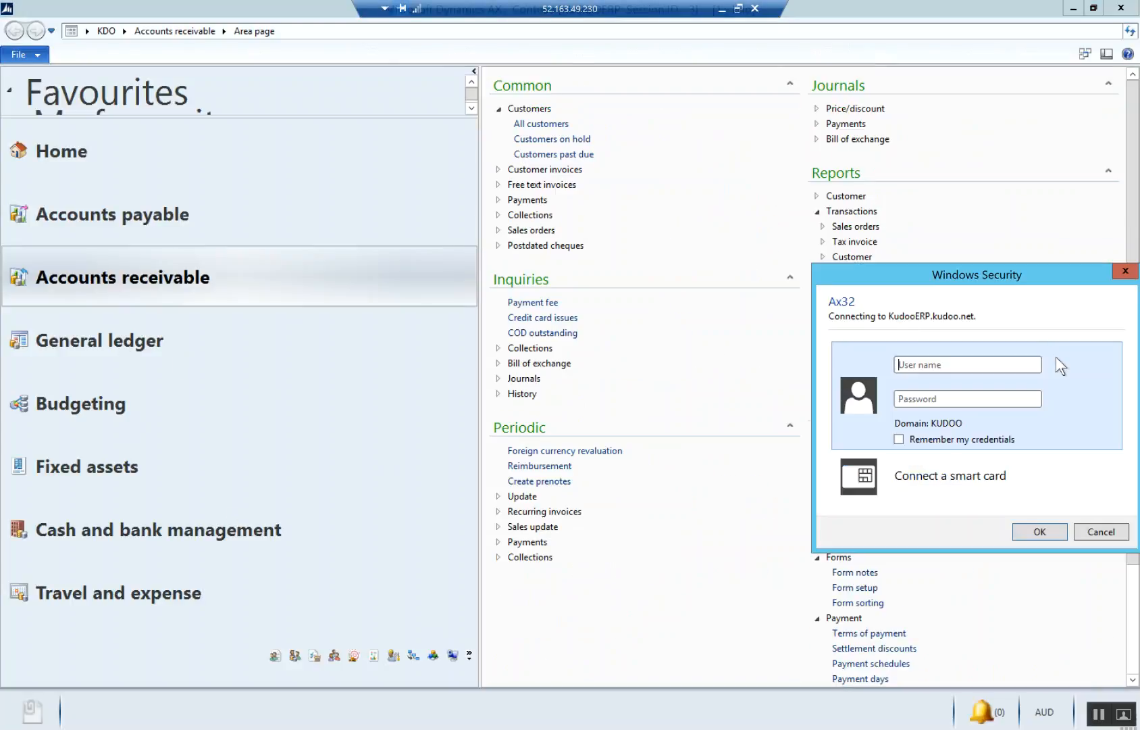
click(1126, 272)
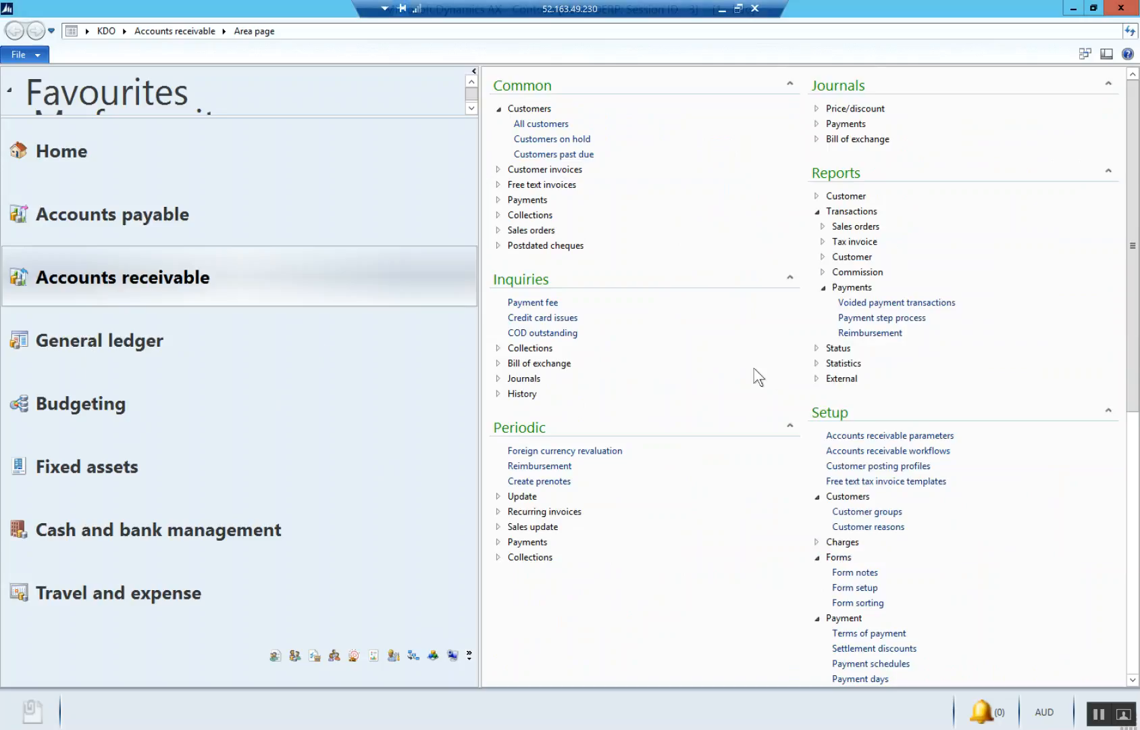
scroll(743, 458, down, 5)
scroll(774, 437, down, 3)
click(872, 161)
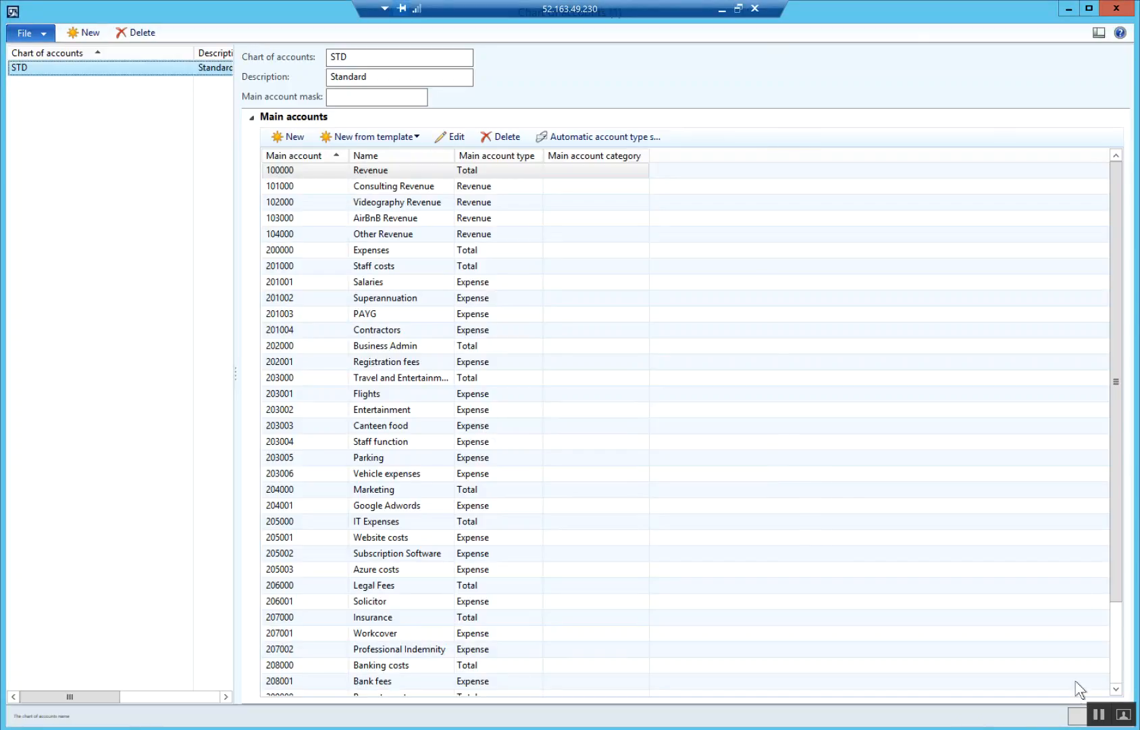
Step: Examine the asset accounts near the end of the STD chart's main account list, including Debtors Control - Local
click(1116, 665)
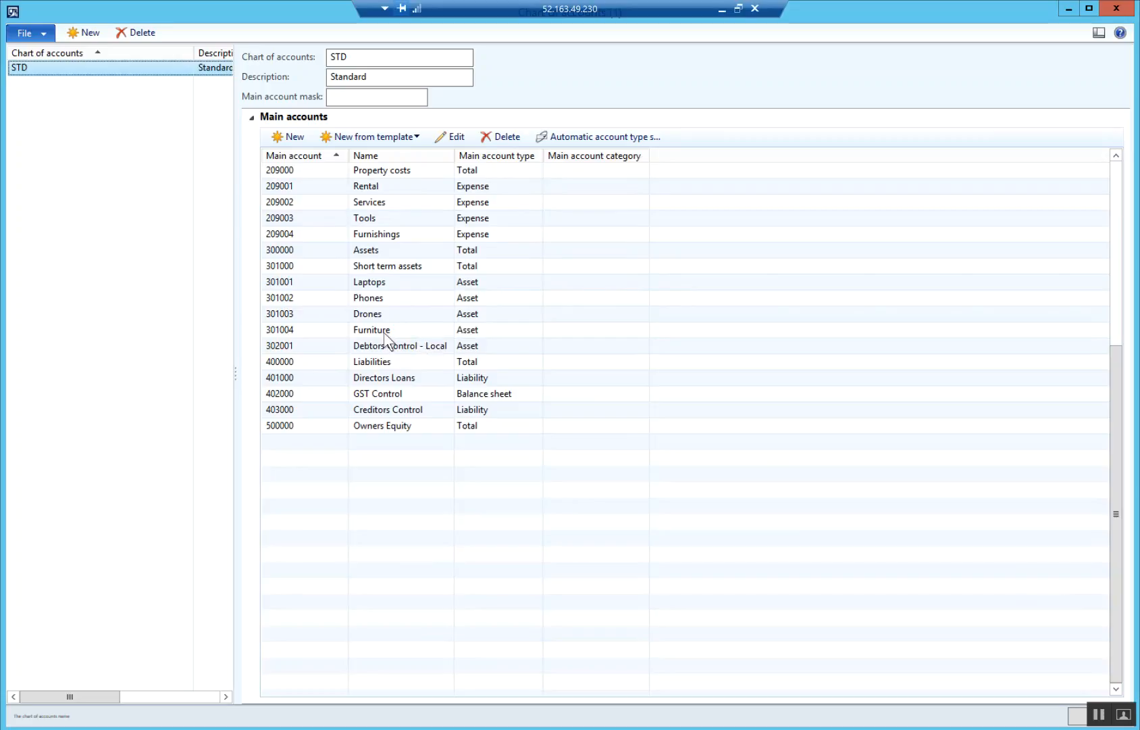
click(385, 262)
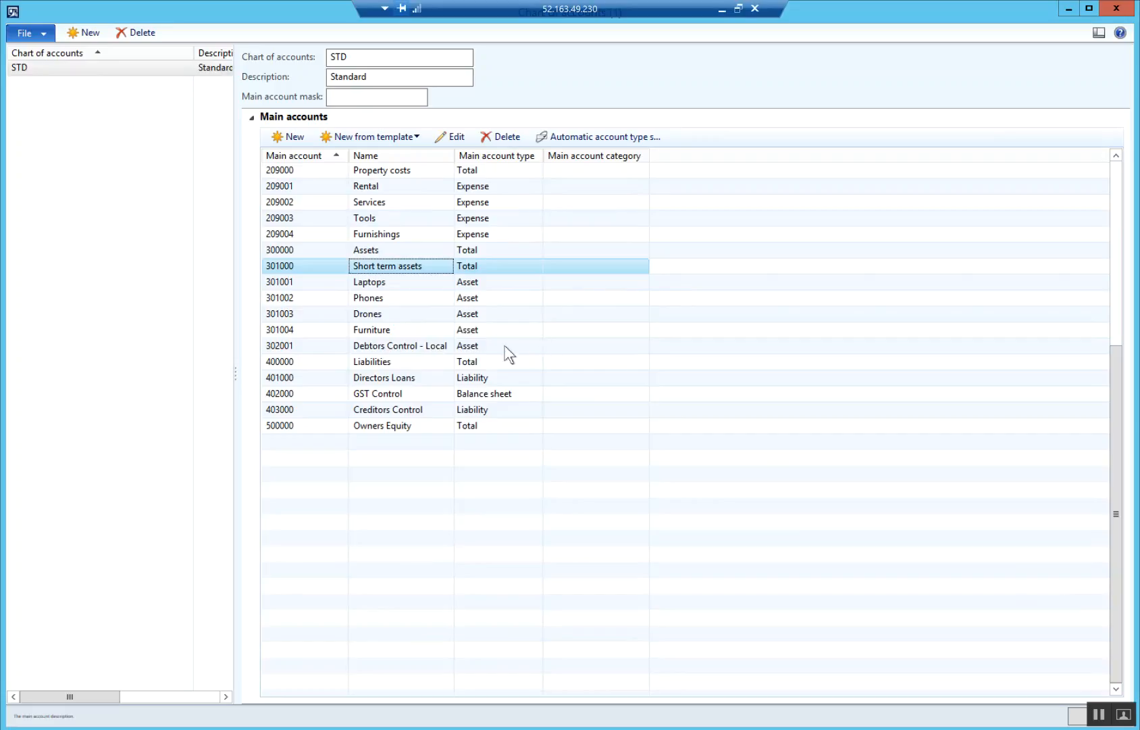
click(370, 346)
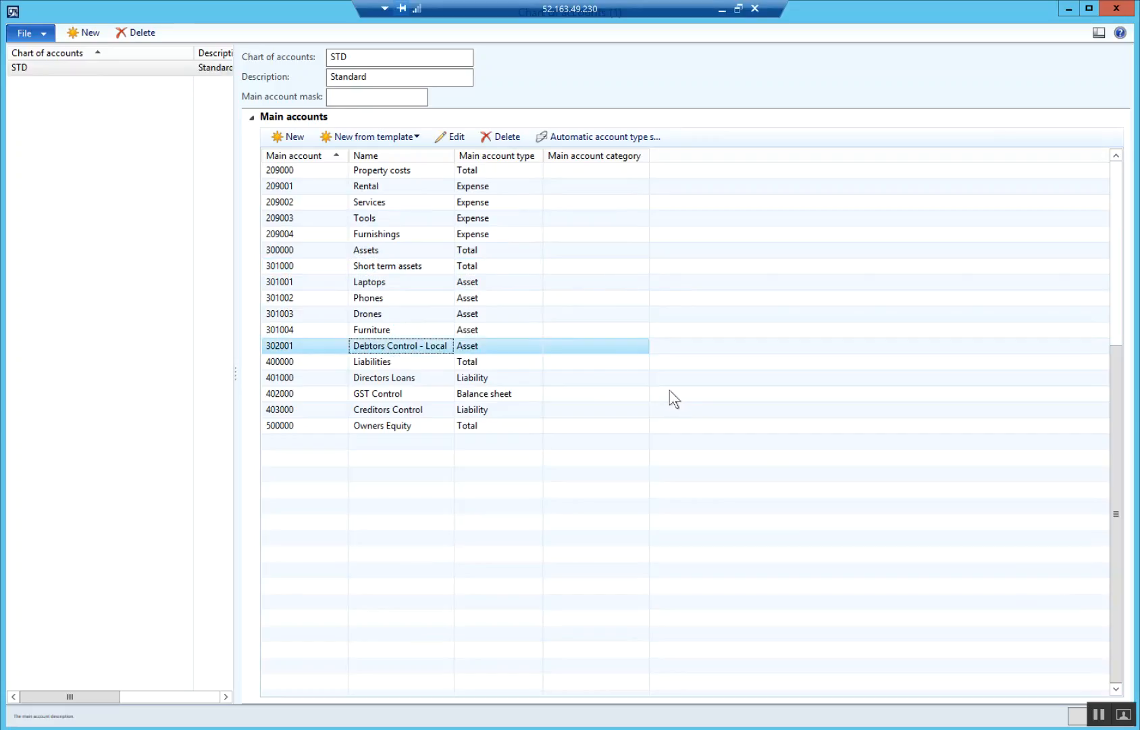
click(95, 34)
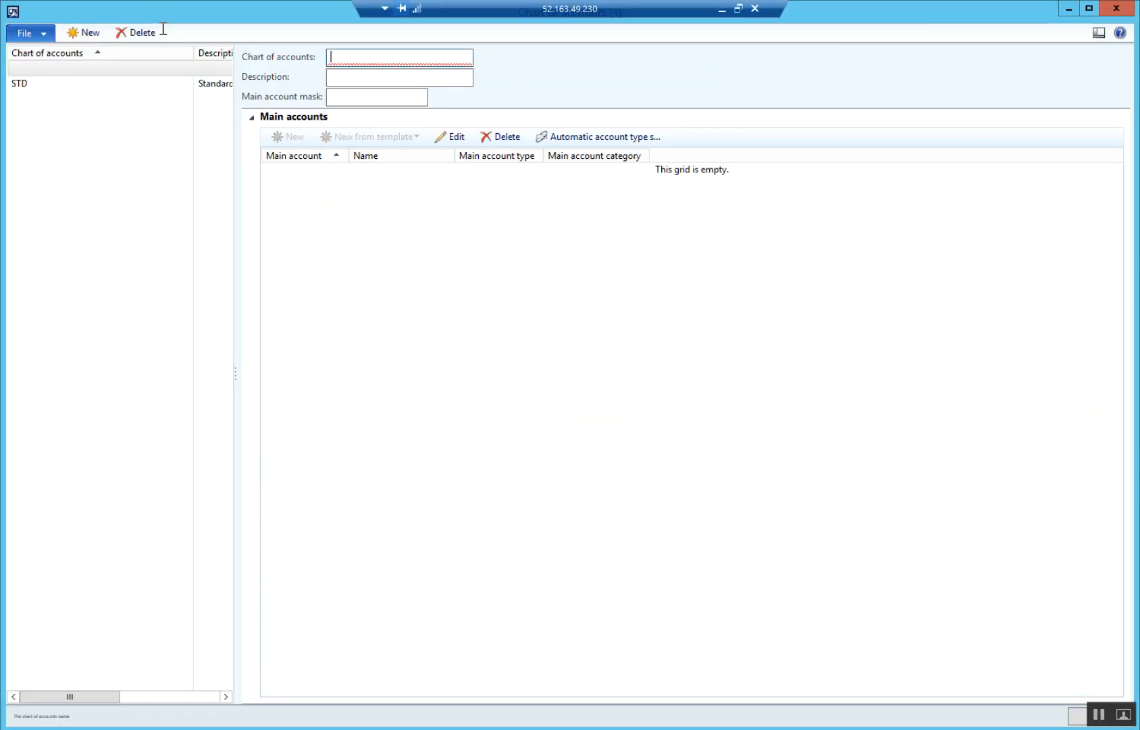
key(Escape)
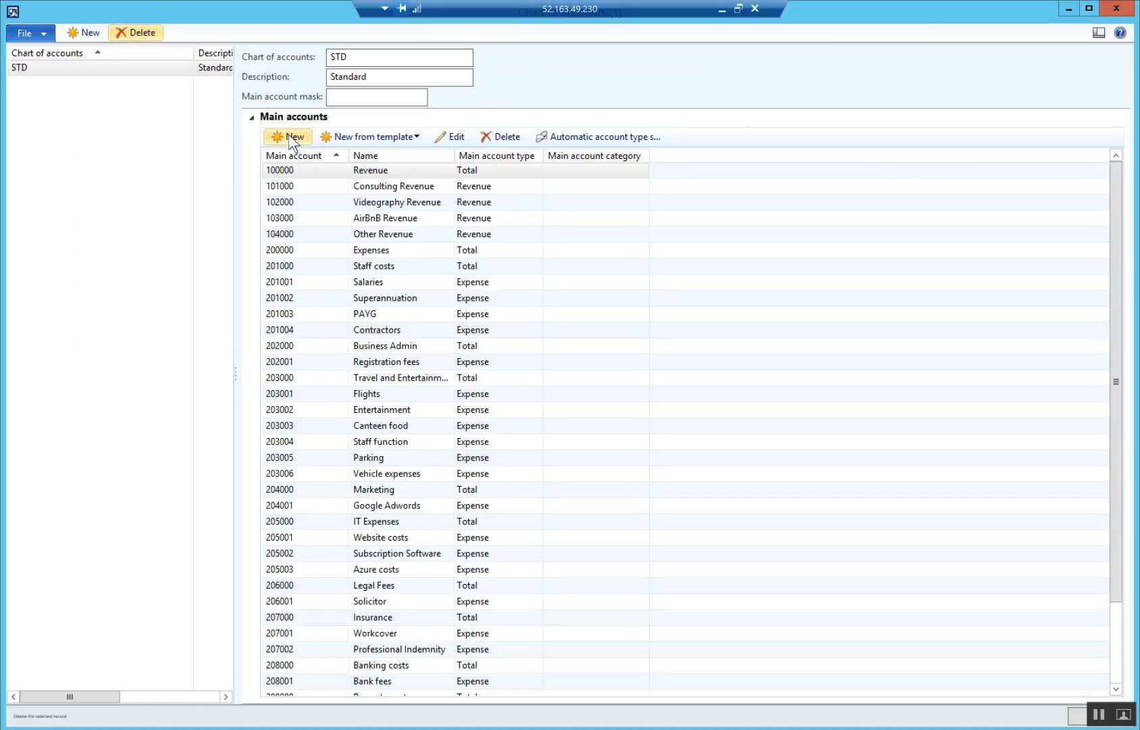
scroll(465, 579, down, 6)
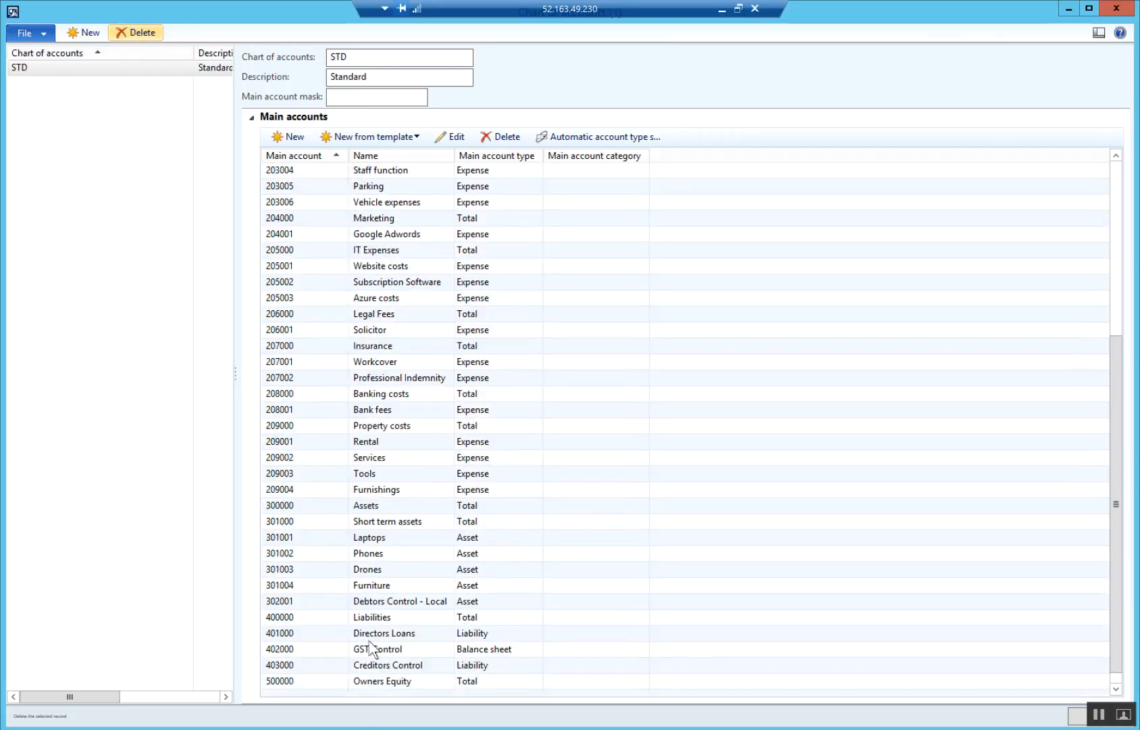
click(407, 602)
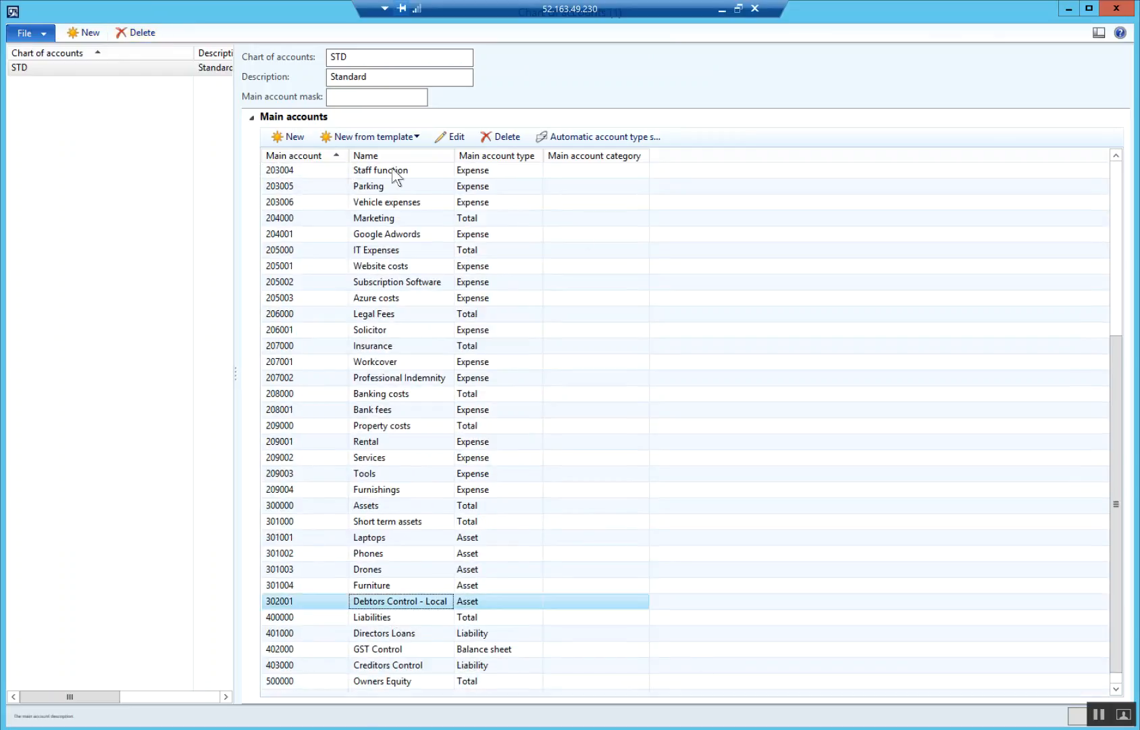
Step: Create a main account in the STD chart with number 302002 and name ANZ Bank Account
click(294, 136)
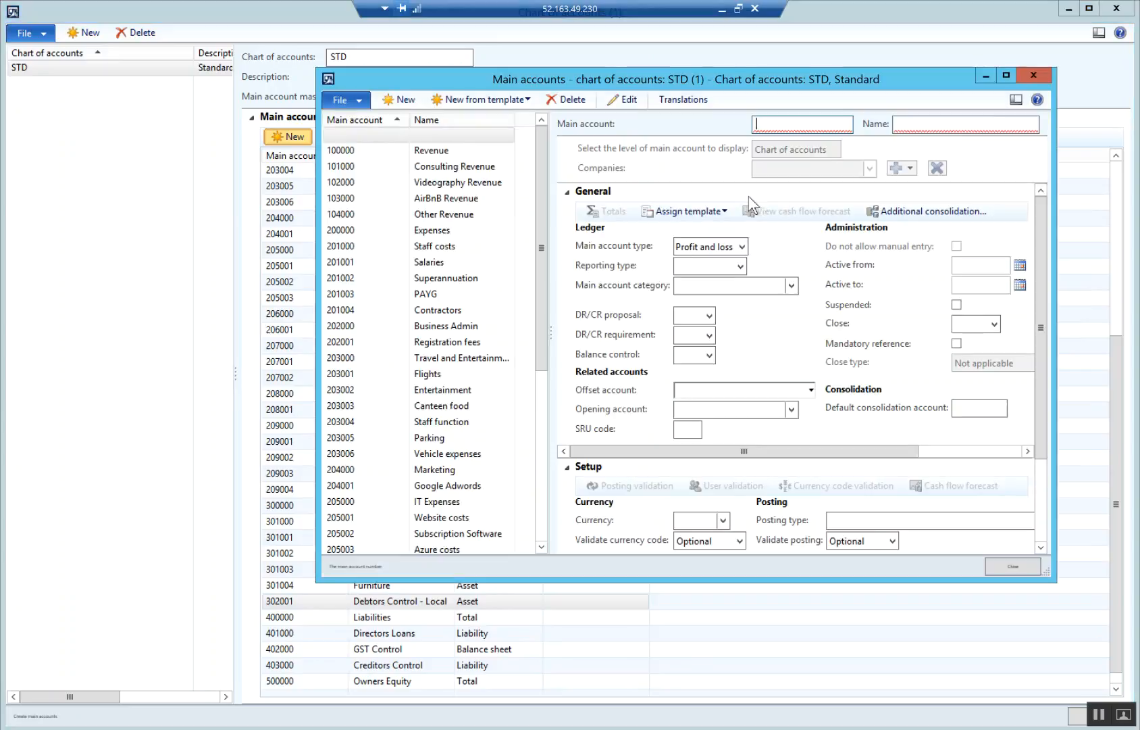
text(302002)
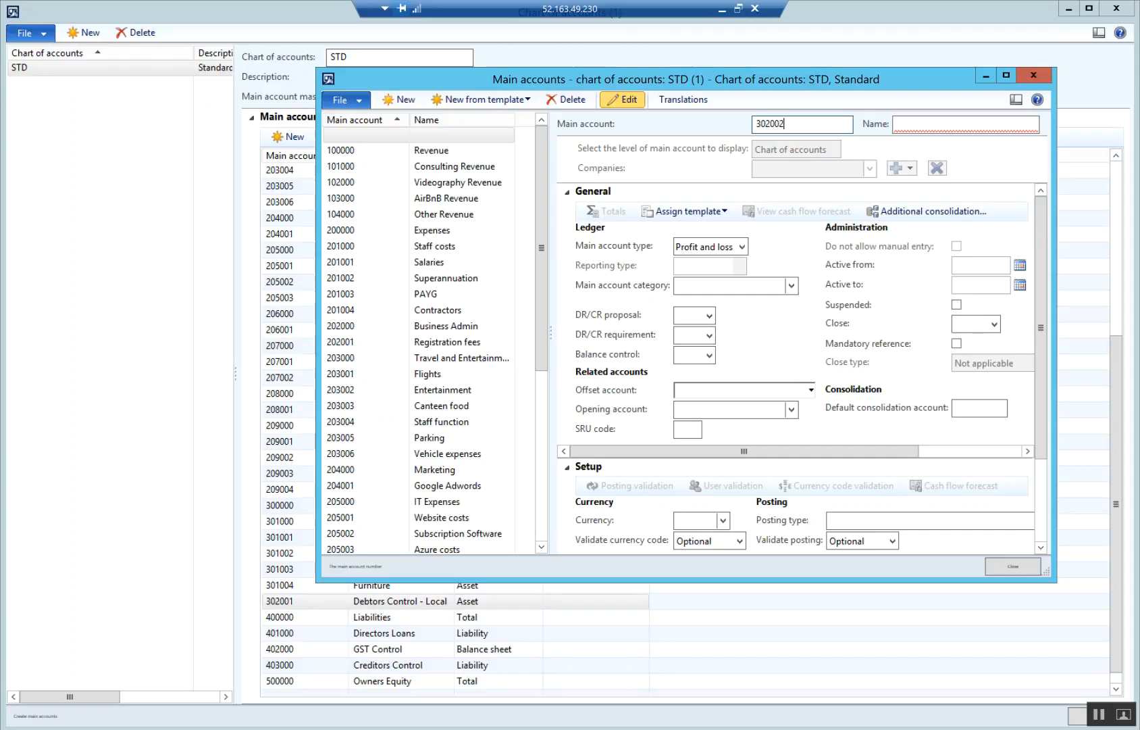
key(Tab)
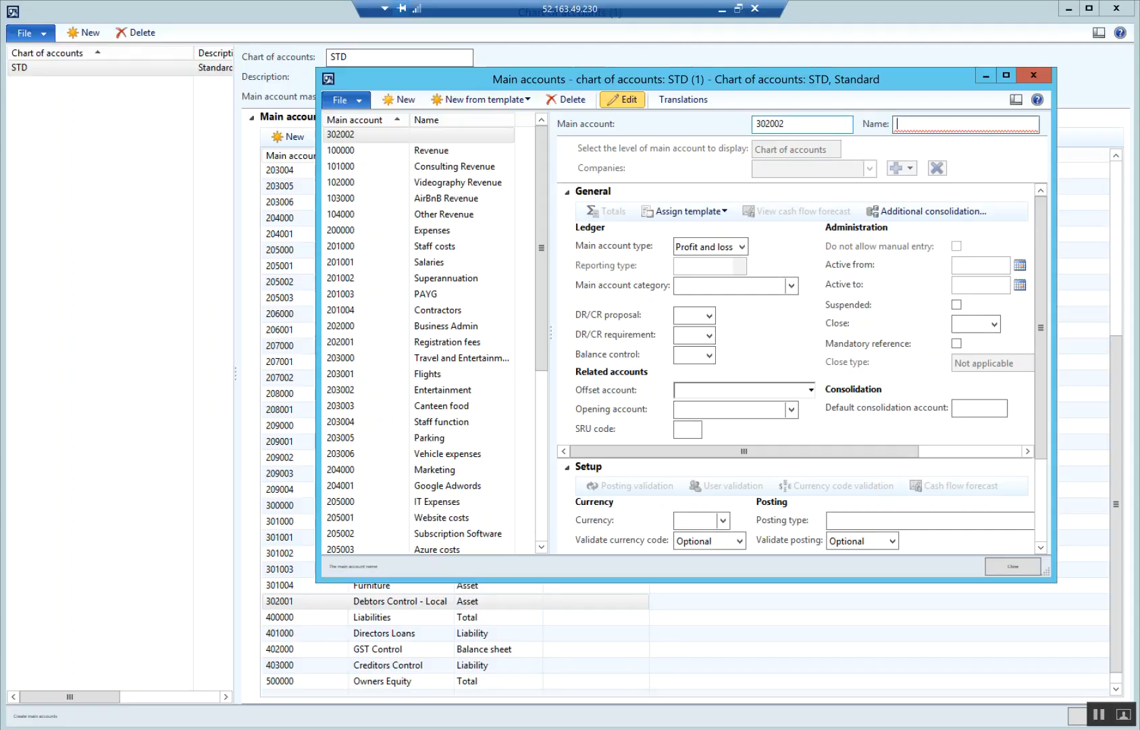
text(ANZ Ba)
key(Tab)
key(Tab)
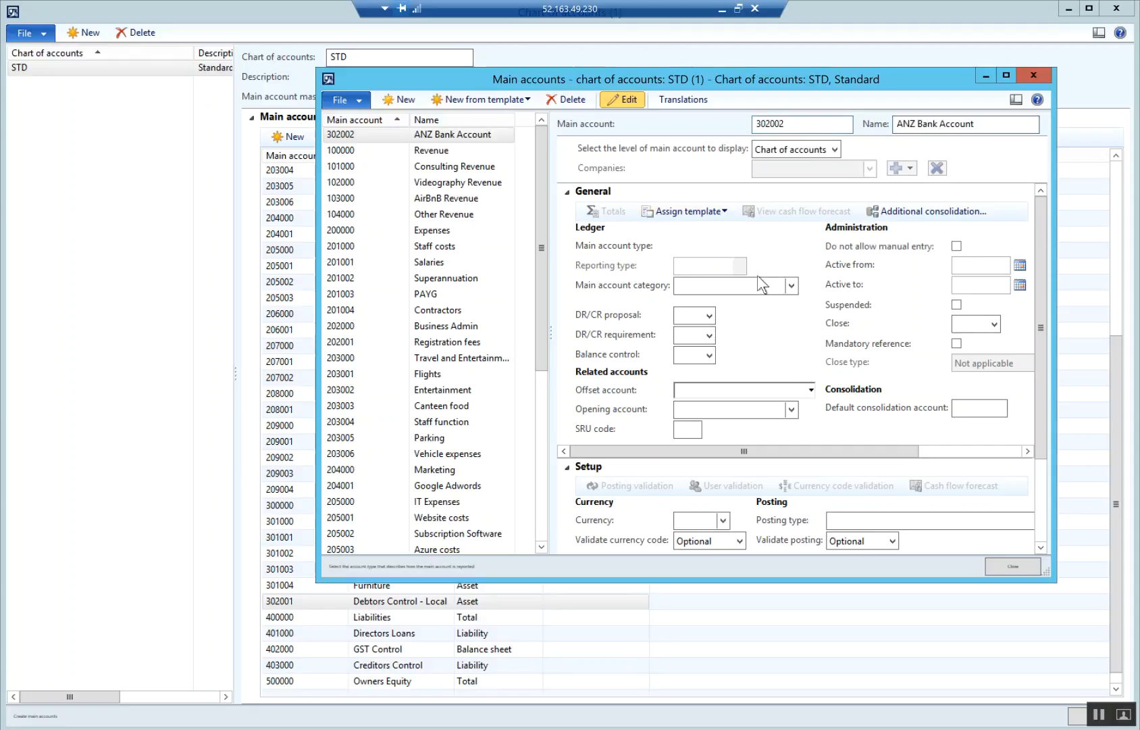
Step: Set the new ANZ Bank Account's main account type to Asset and close the chart of accounts forms
click(733, 244)
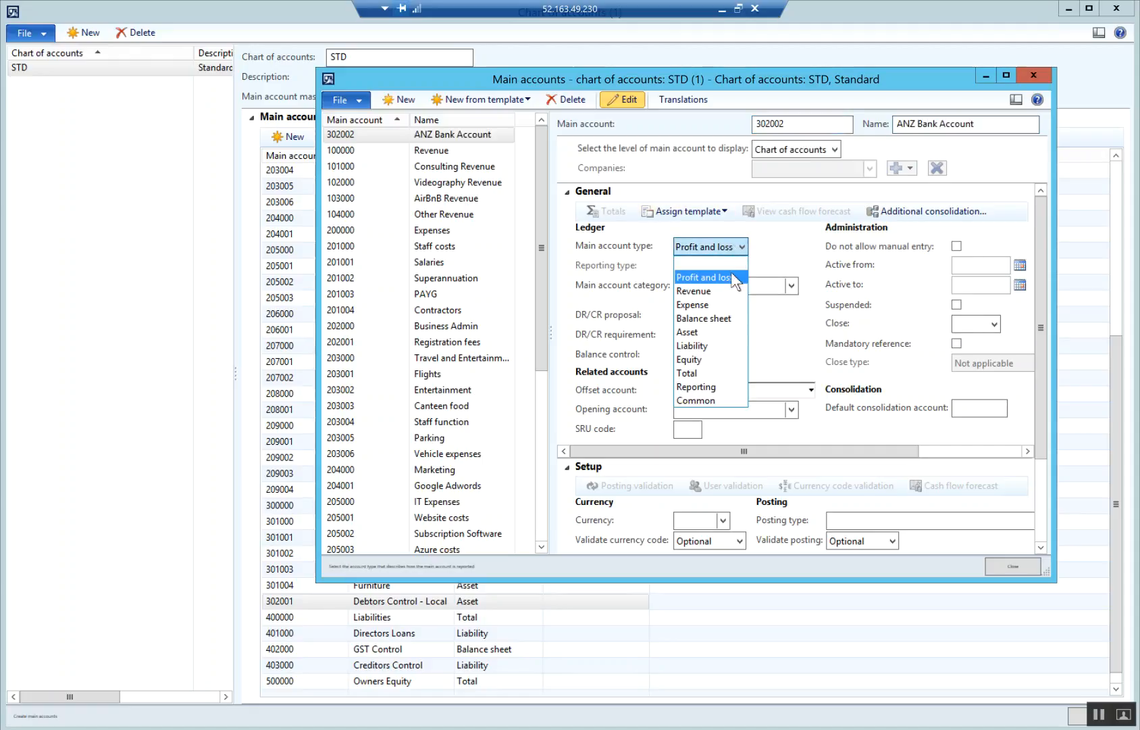
click(688, 337)
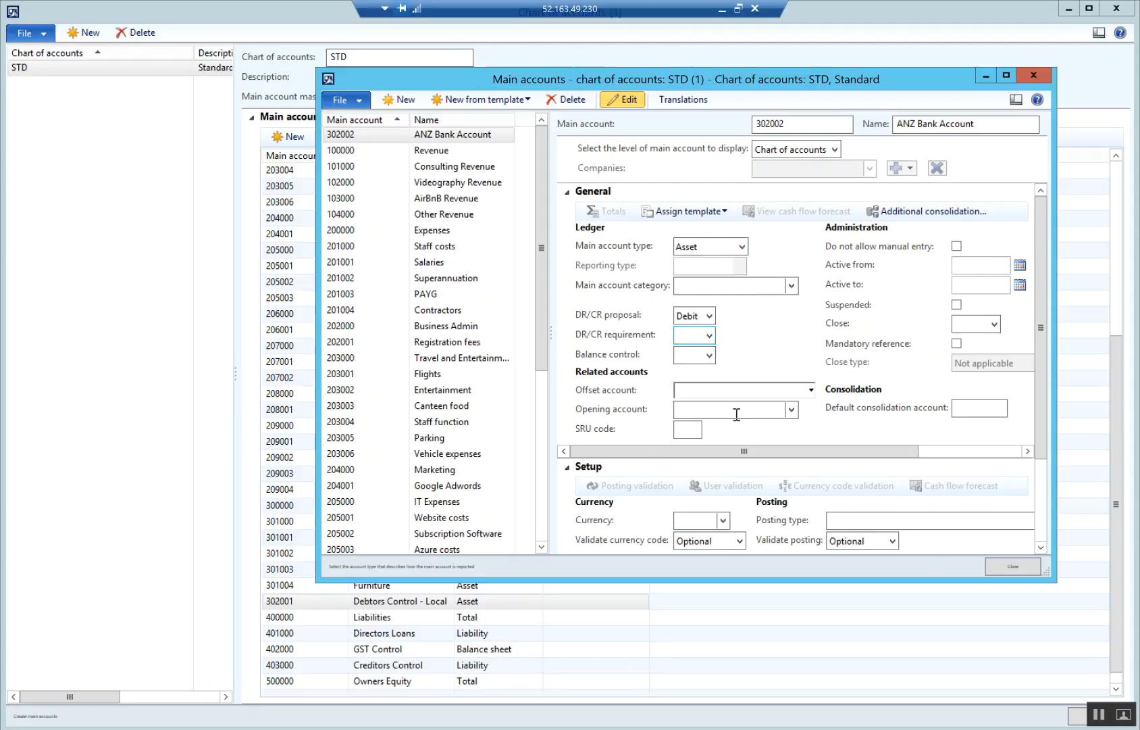
click(1013, 565)
click(1116, 10)
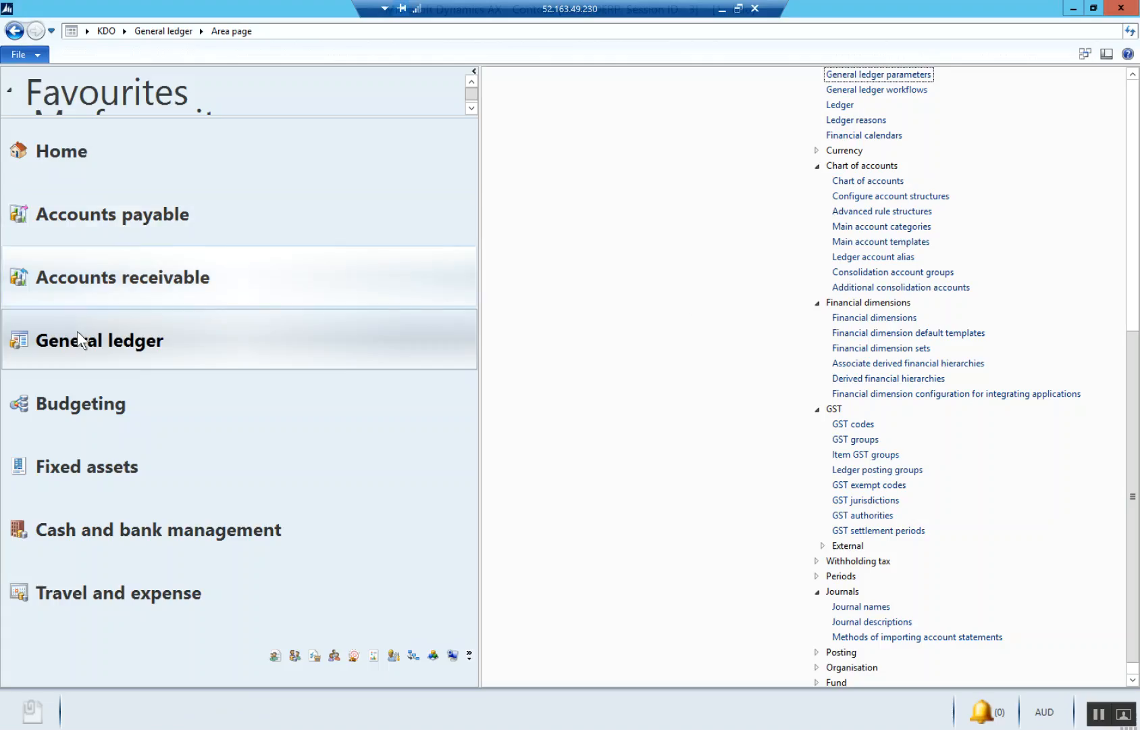
Step: Create a new bank account record in Cash and bank management with the bank account ID ANZ
click(156, 531)
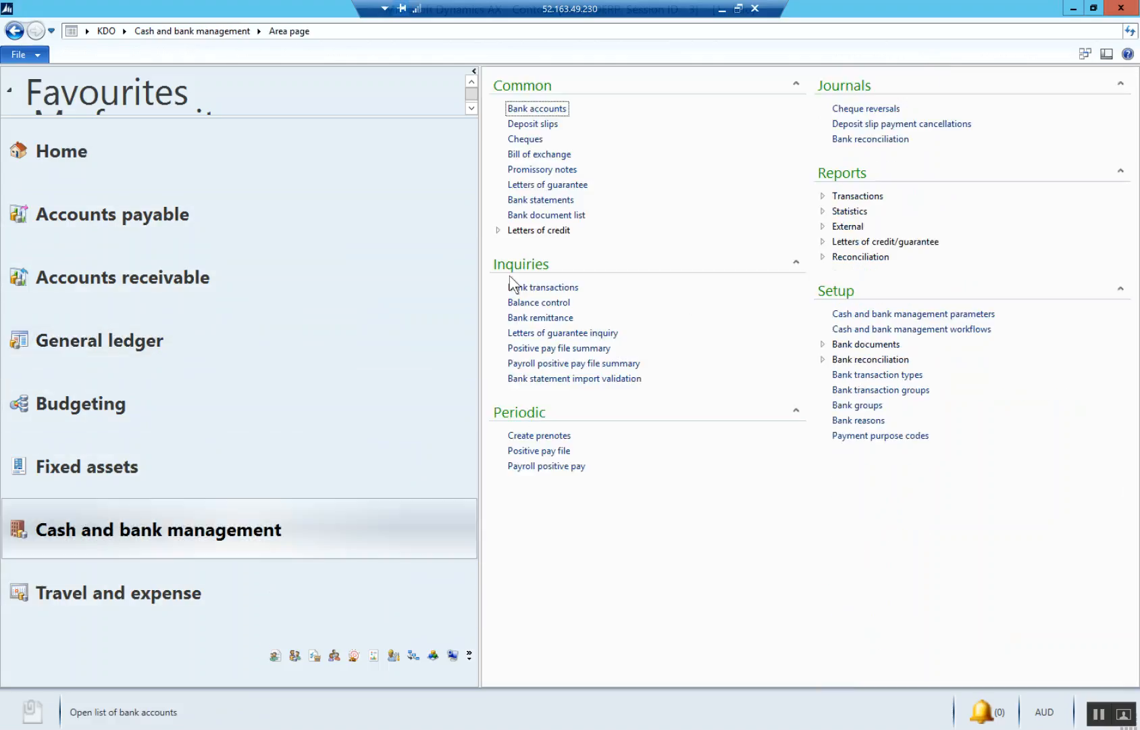
click(532, 110)
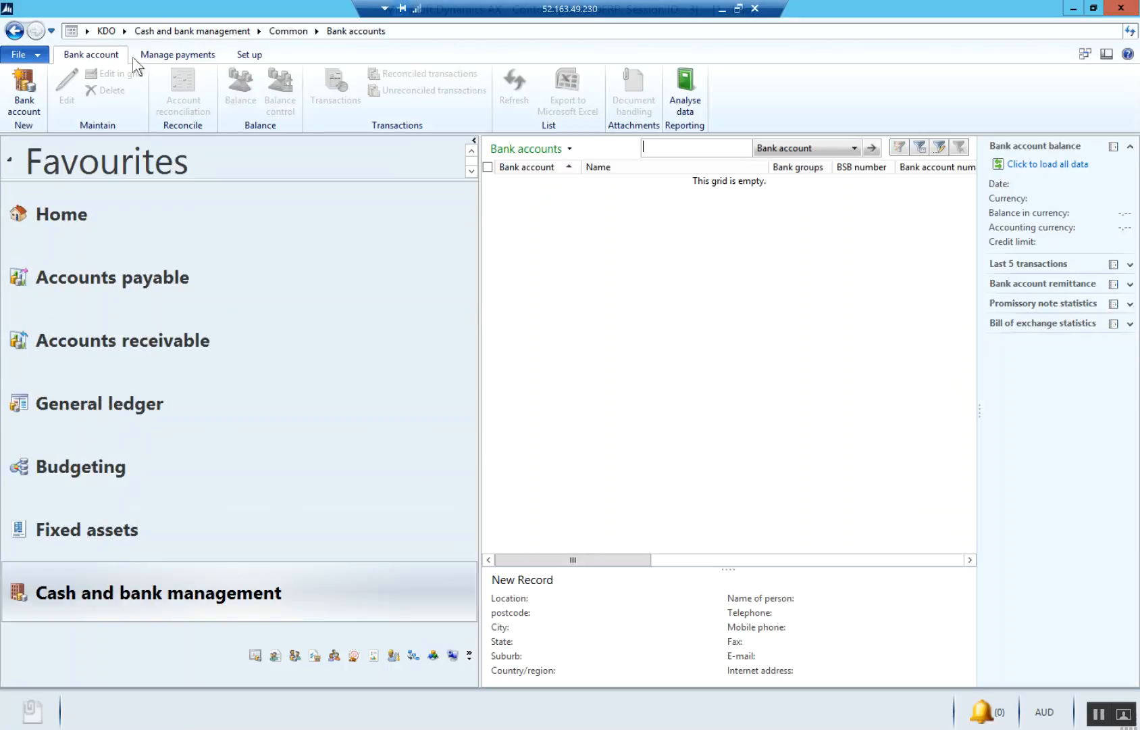
click(32, 82)
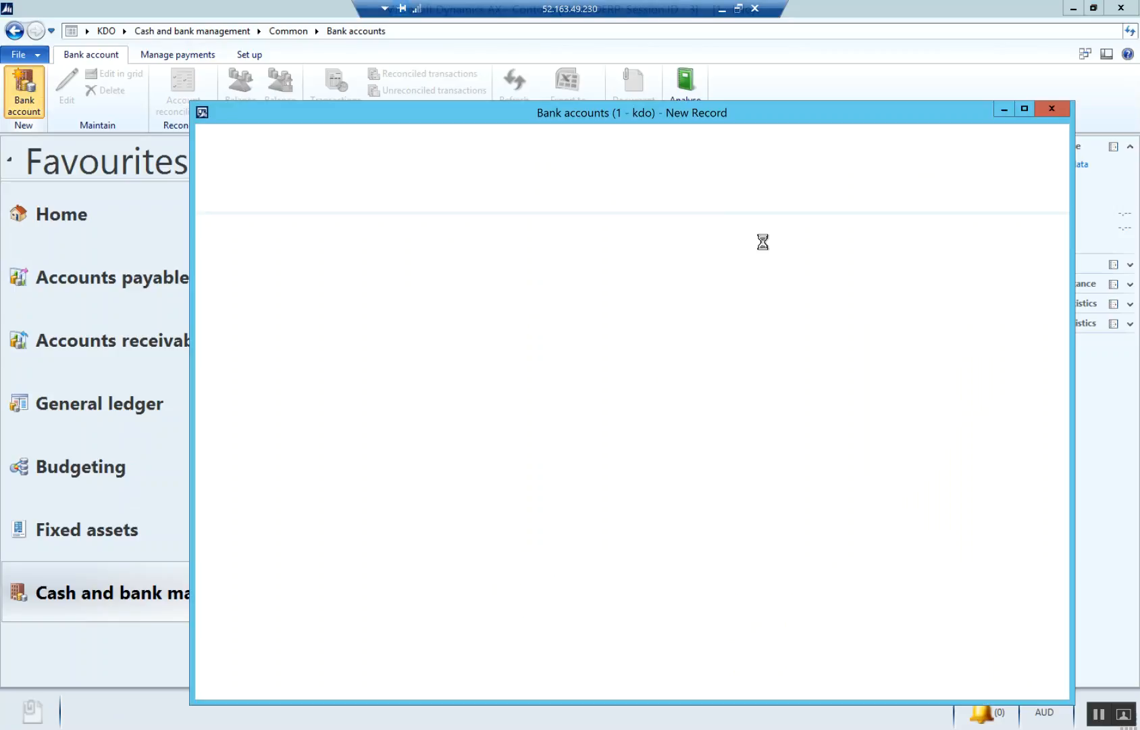
click(350, 285)
text(ANXZ)
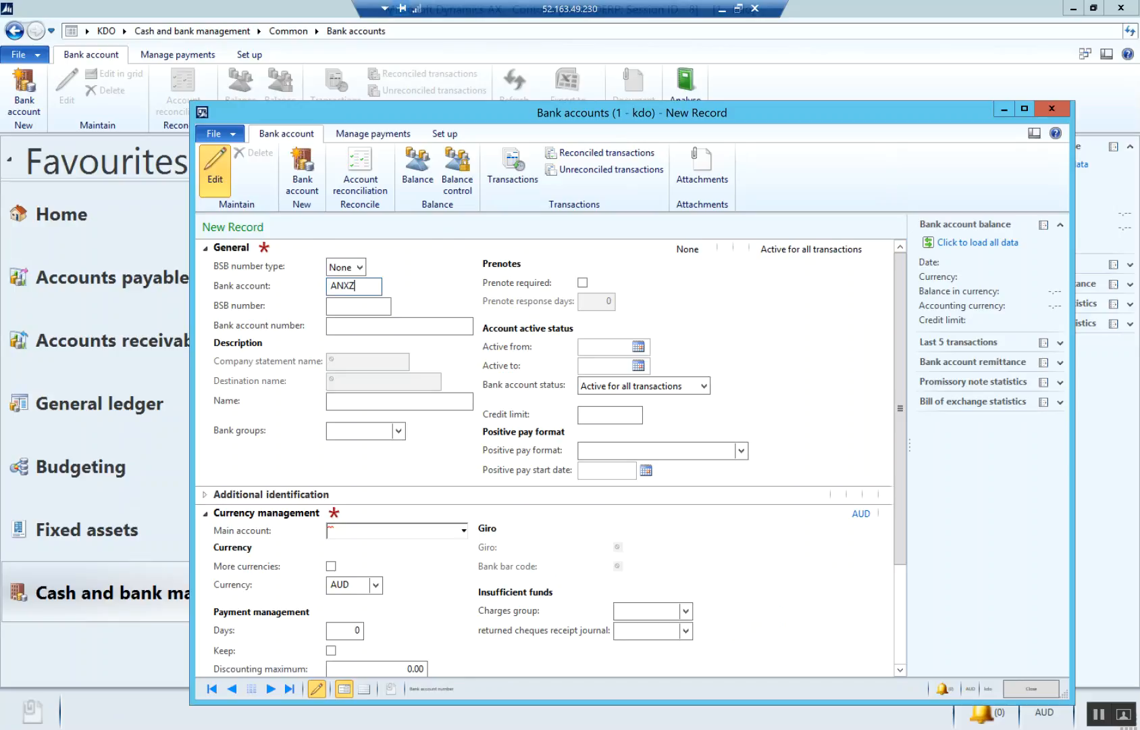
key(Tab)
Step: Assign the ANZ Bank Account main account to the ANZ bank record, review its remaining sections and close it
click(402, 531)
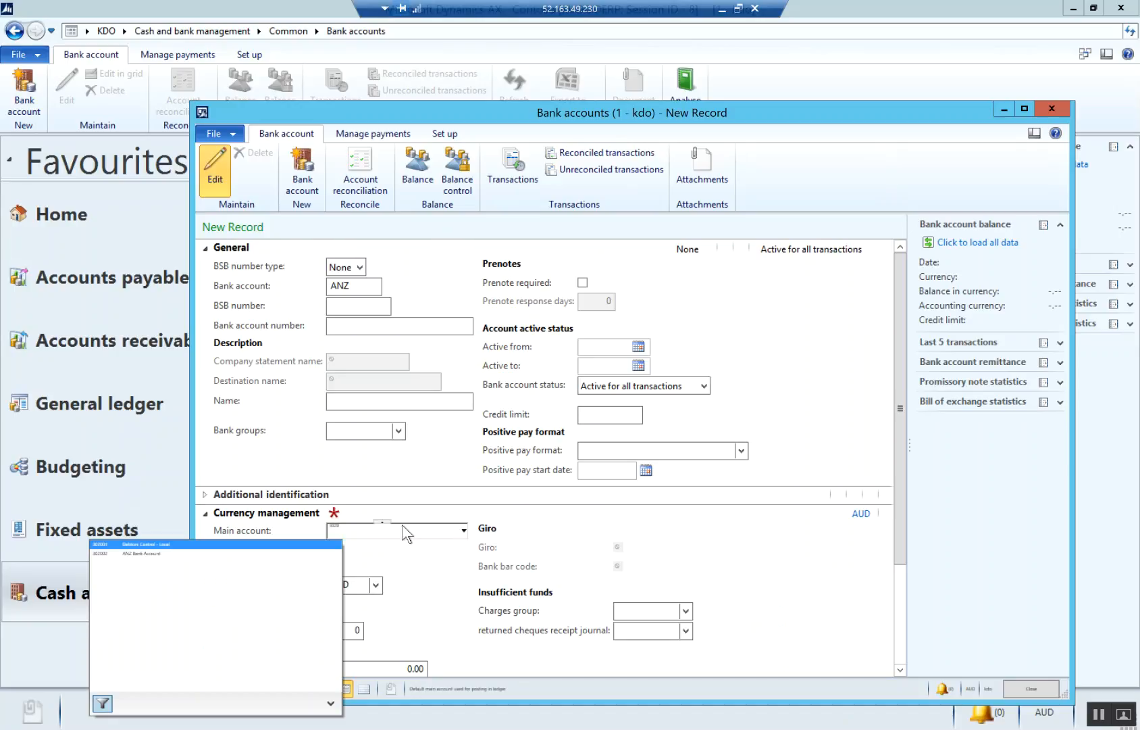
click(154, 552)
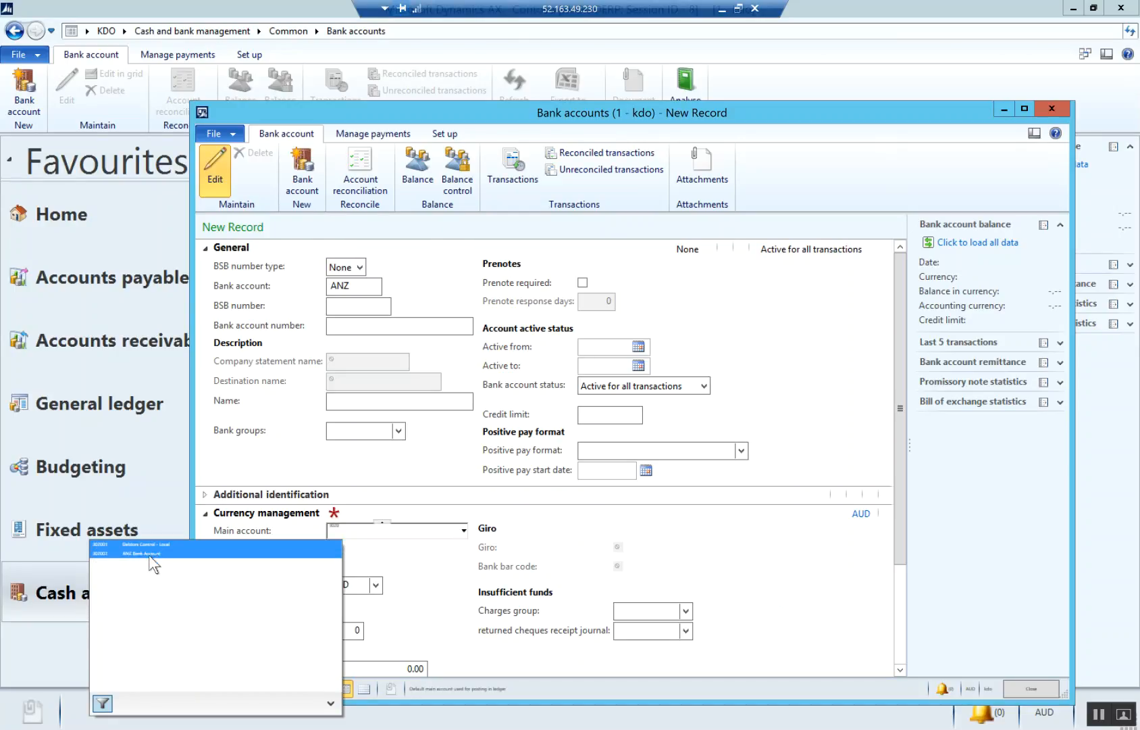
click(150, 555)
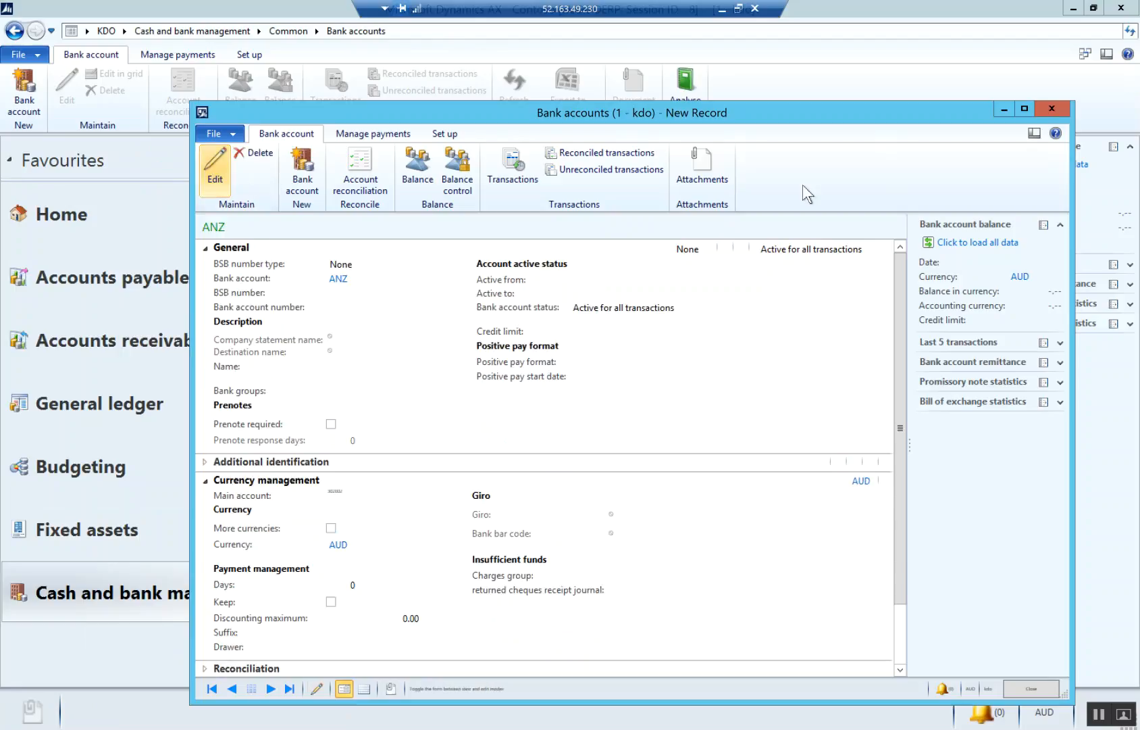
scroll(557, 486, down, 3)
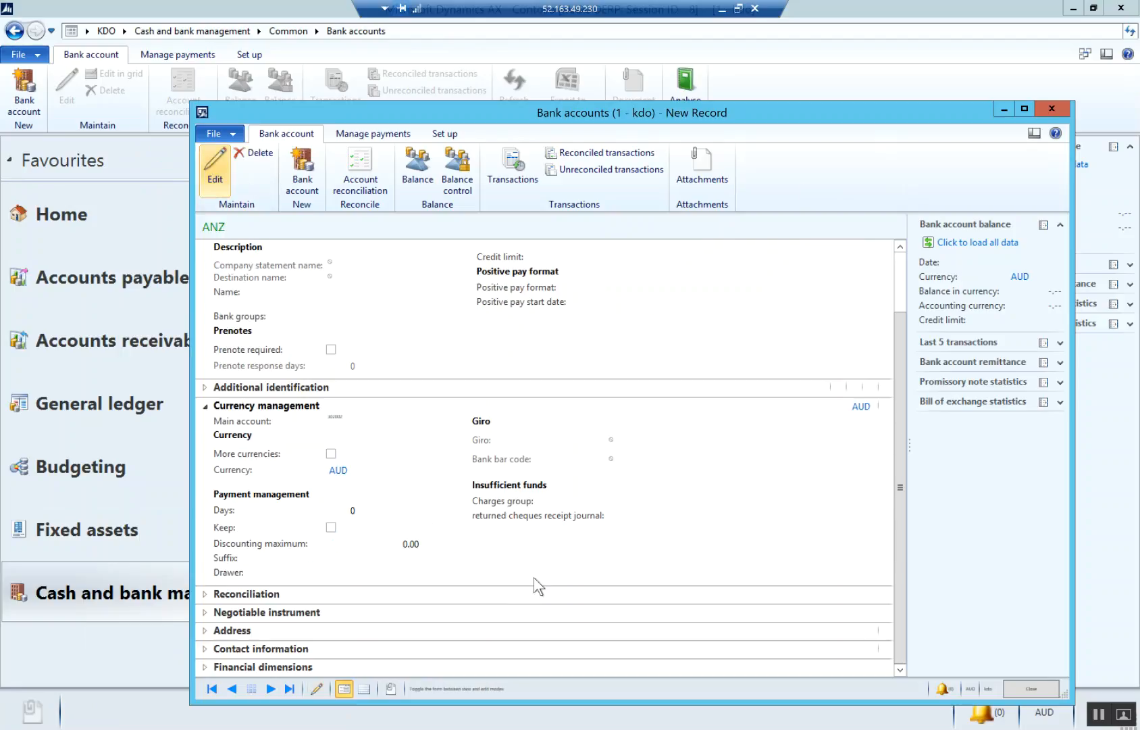
scroll(608, 456, up, 2)
click(1052, 110)
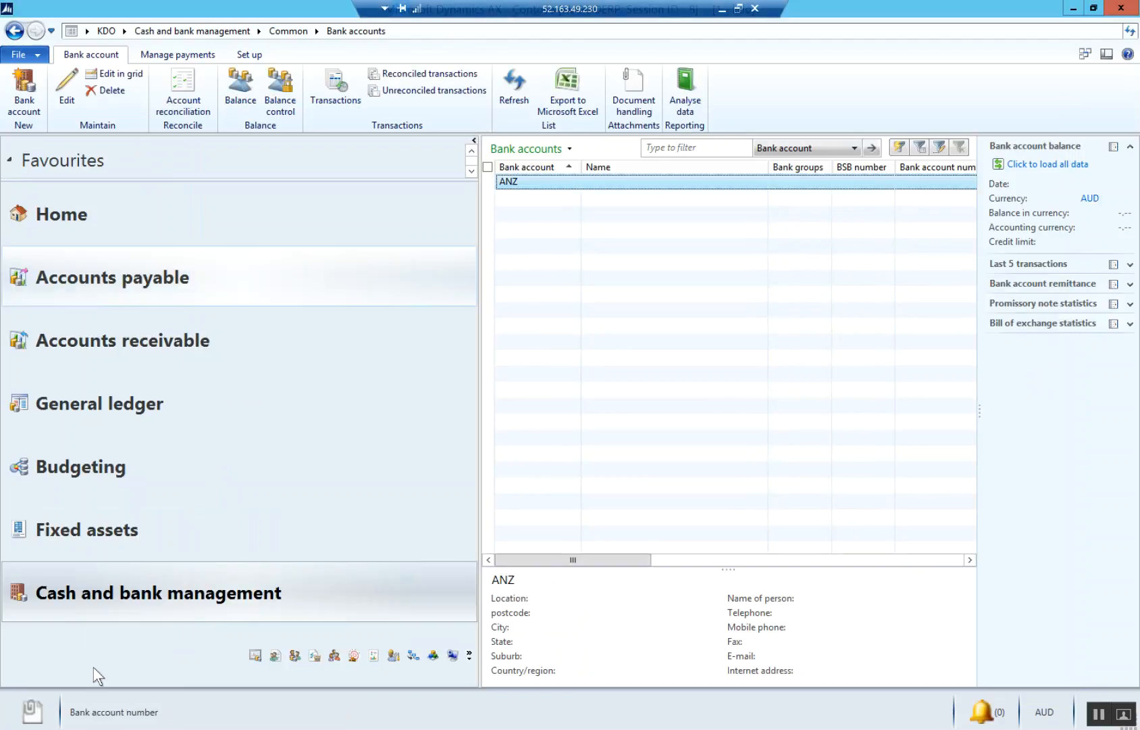
Step: Enlarge the navigation tree and review the general and bank reconciliation settings in the Cash and bank management parameters
drag(134, 180, 145, 310)
click(83, 270)
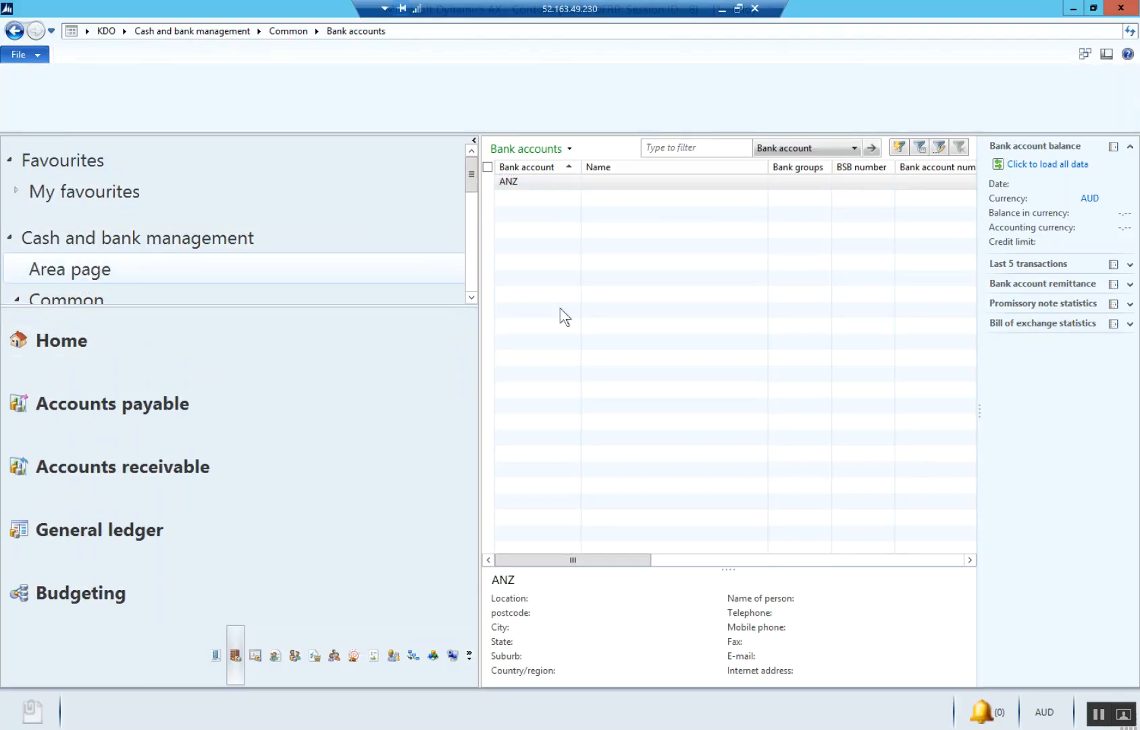
click(966, 314)
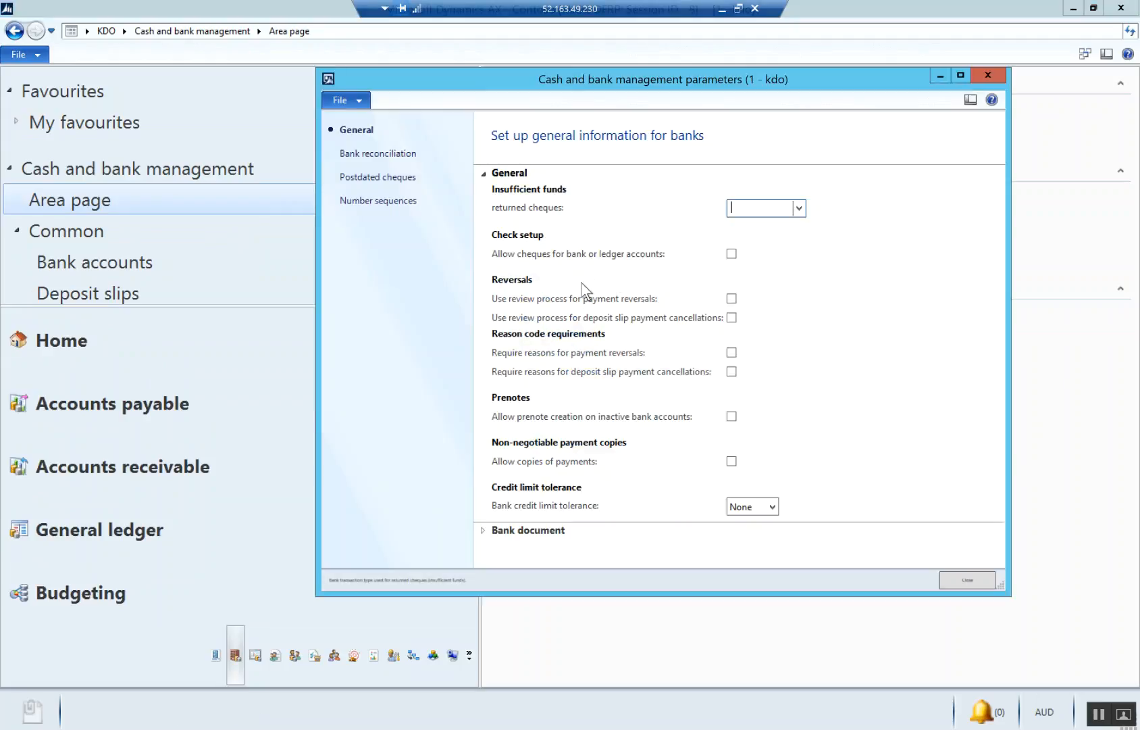
click(373, 154)
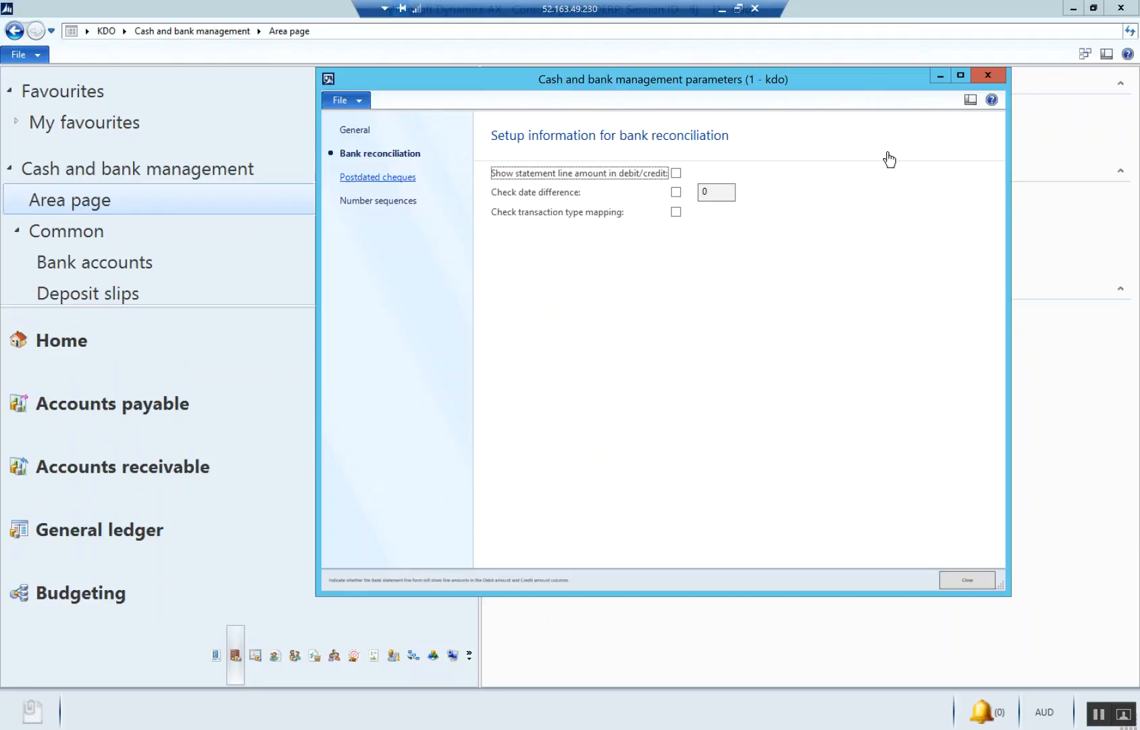
click(998, 78)
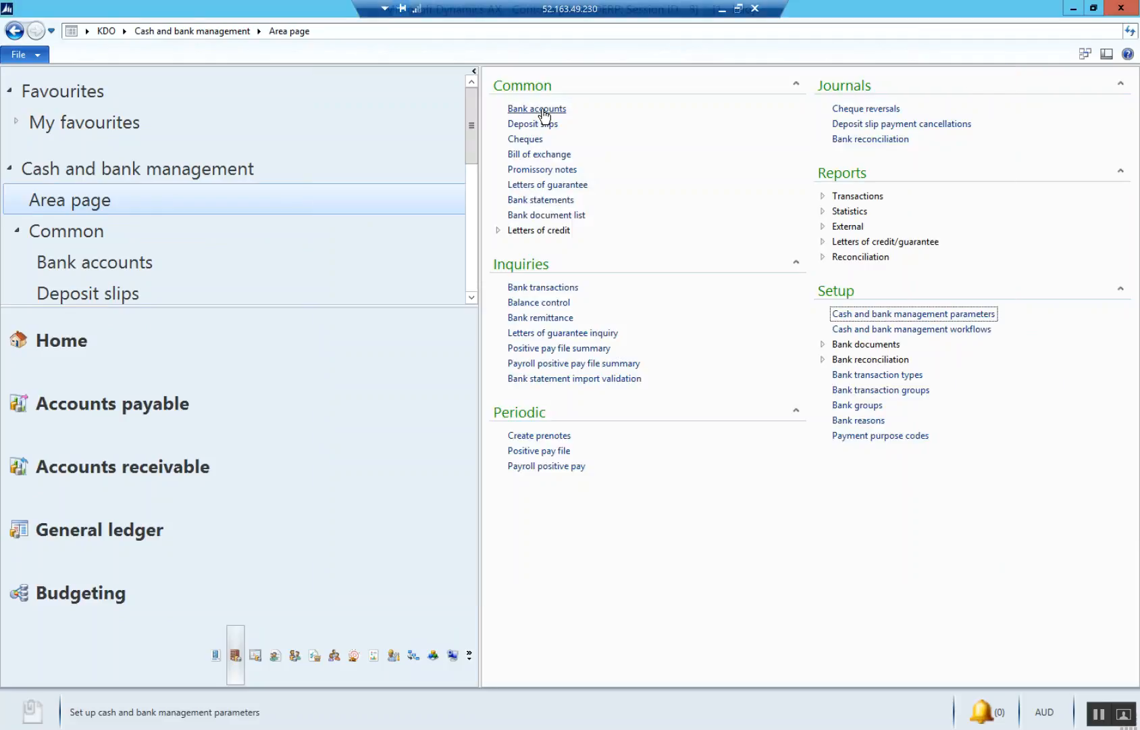
Step: Reopen the bank accounts list, widen it, and view the account reconciliation form for the ANZ bank account
click(541, 109)
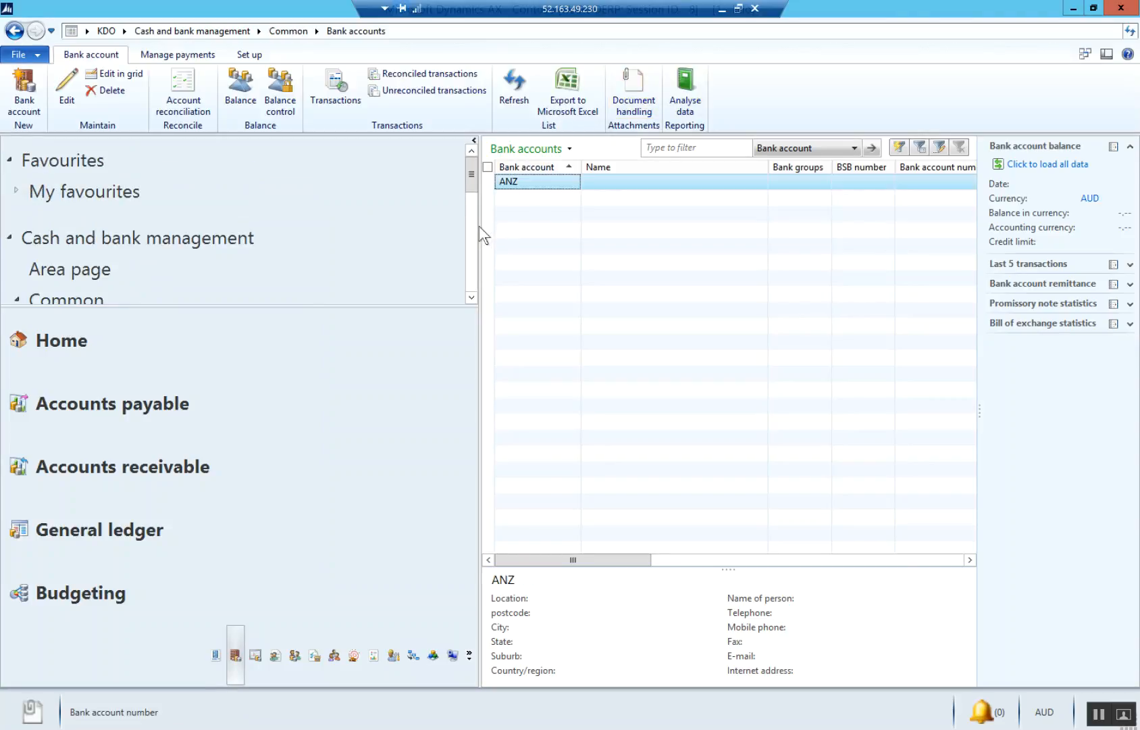
drag(478, 225, 324, 251)
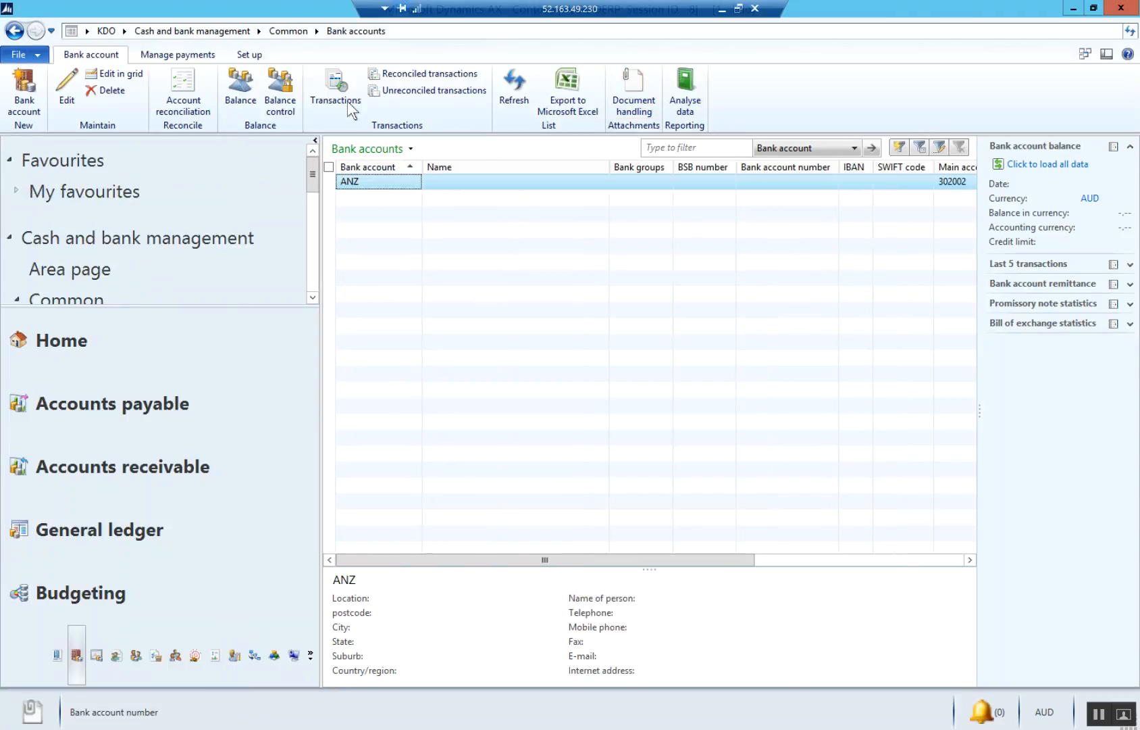
click(179, 102)
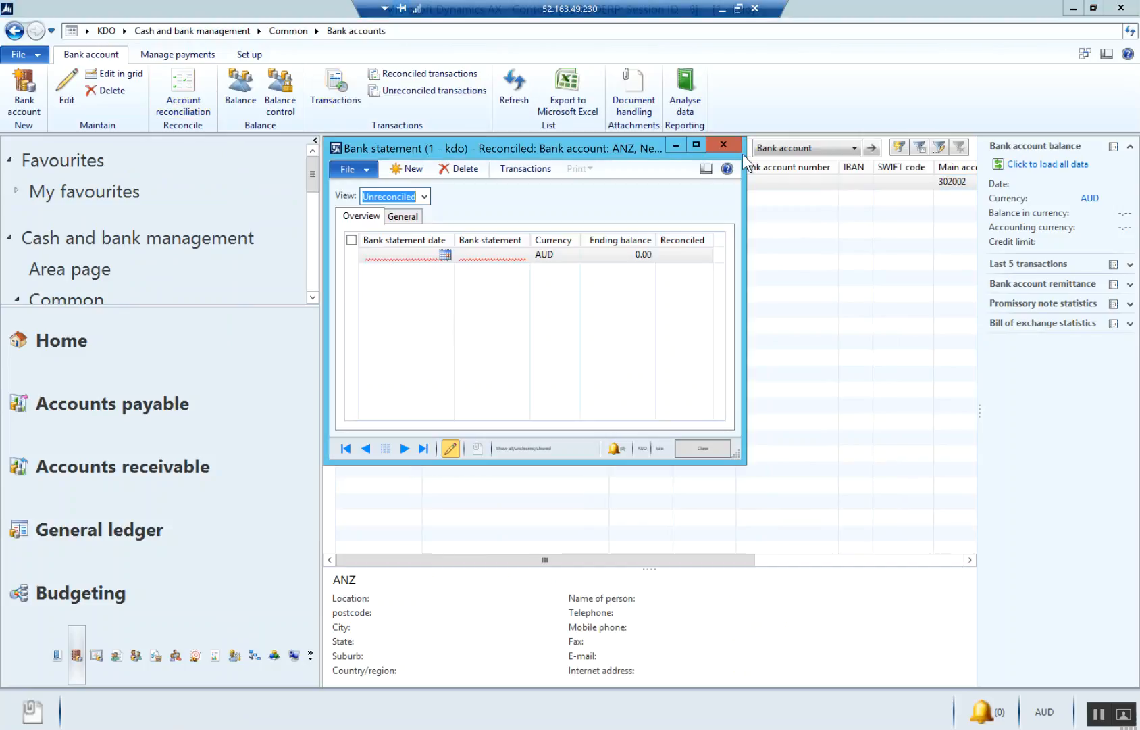
click(724, 144)
Step: Switch to File Explorer and open the ANZ001 17.10.16 - 29.11.16.xlsx workbook from the OneDrive Finance Cashbook folder
click(718, 9)
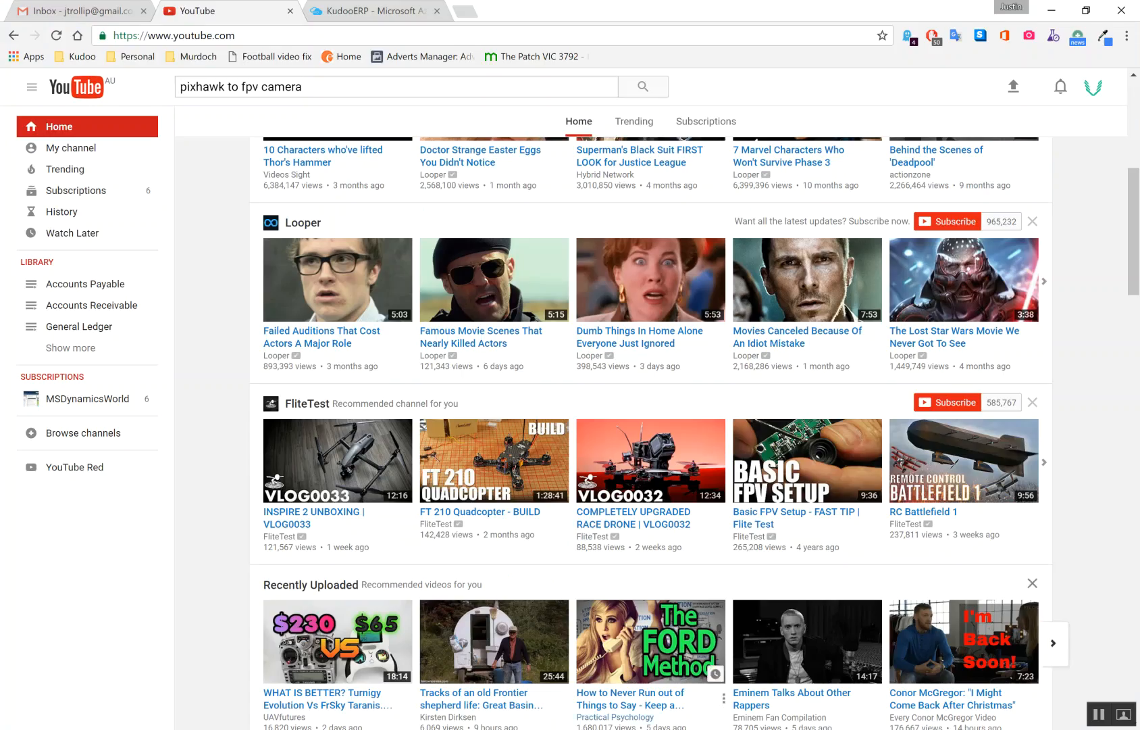
key(alt+Tab)
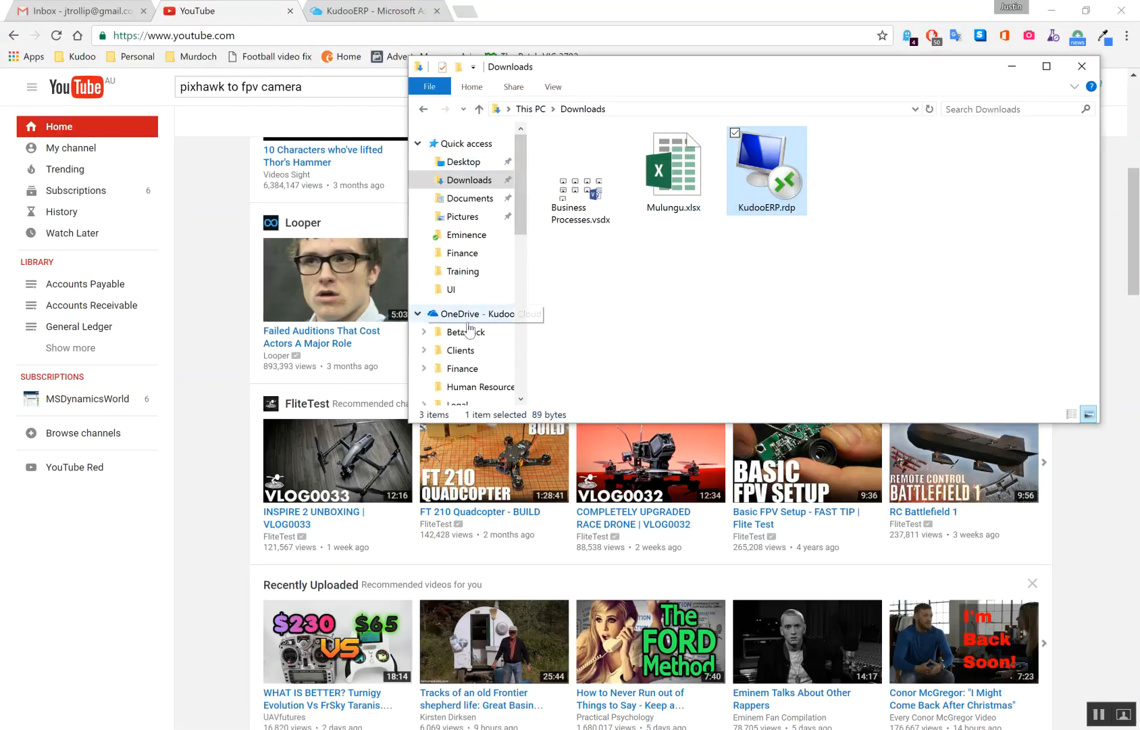
click(495, 315)
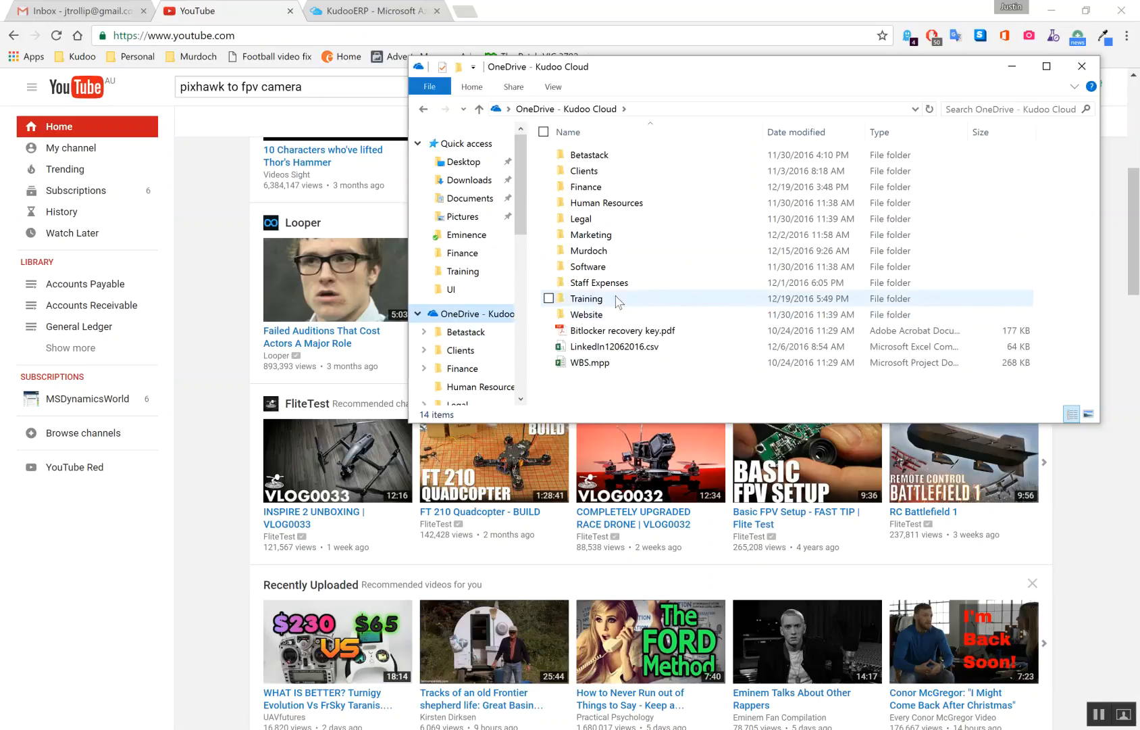
double_click(648, 187)
double_click(650, 170)
double_click(631, 173)
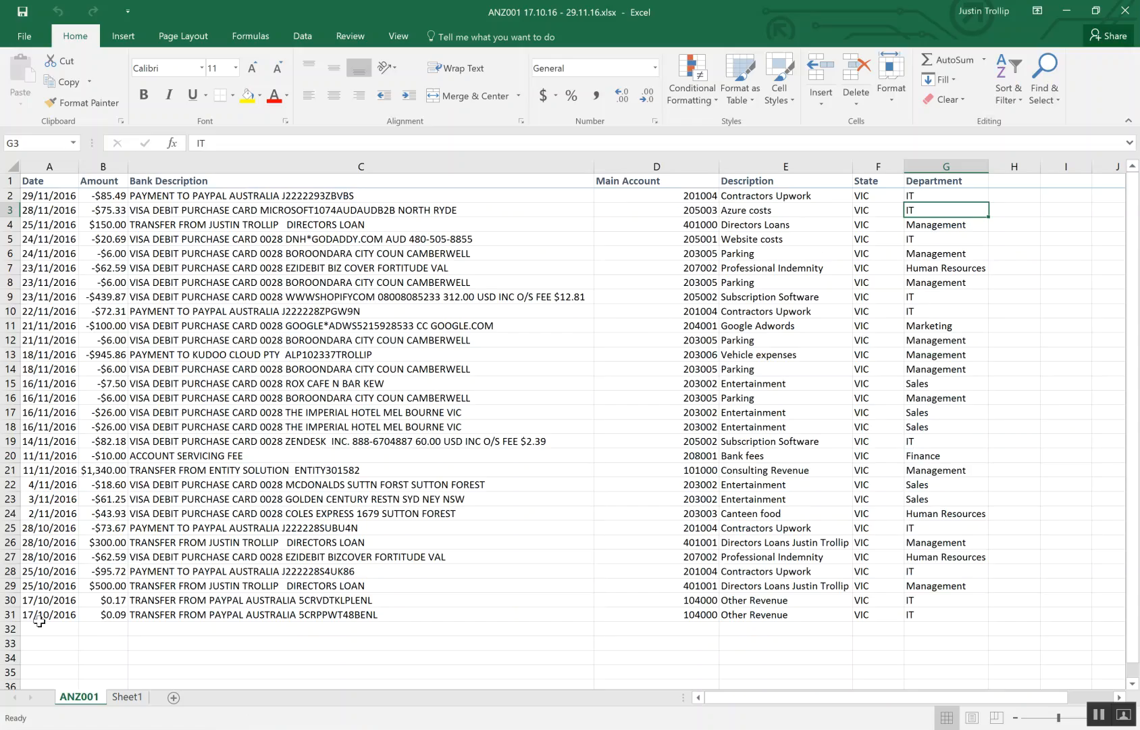
click(28, 616)
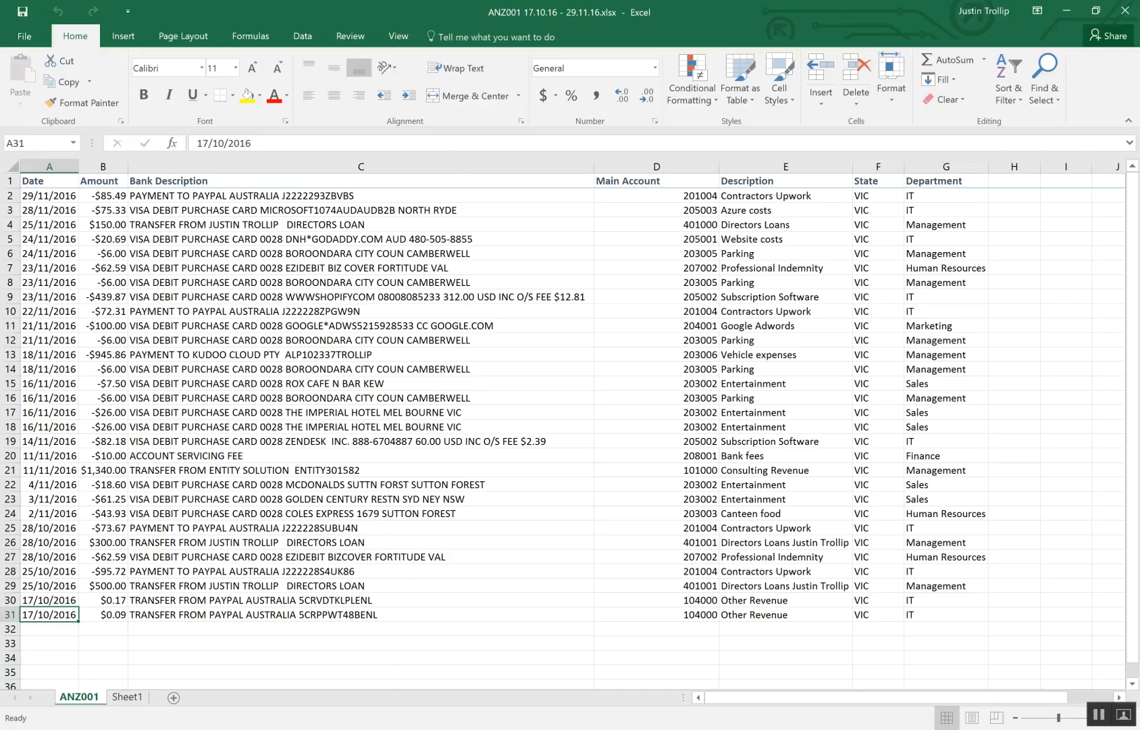
Step: View and close the CSV version of the ANZ001 bank statement, and check the sum of the workbook's Amount column
key(alt+Tab)
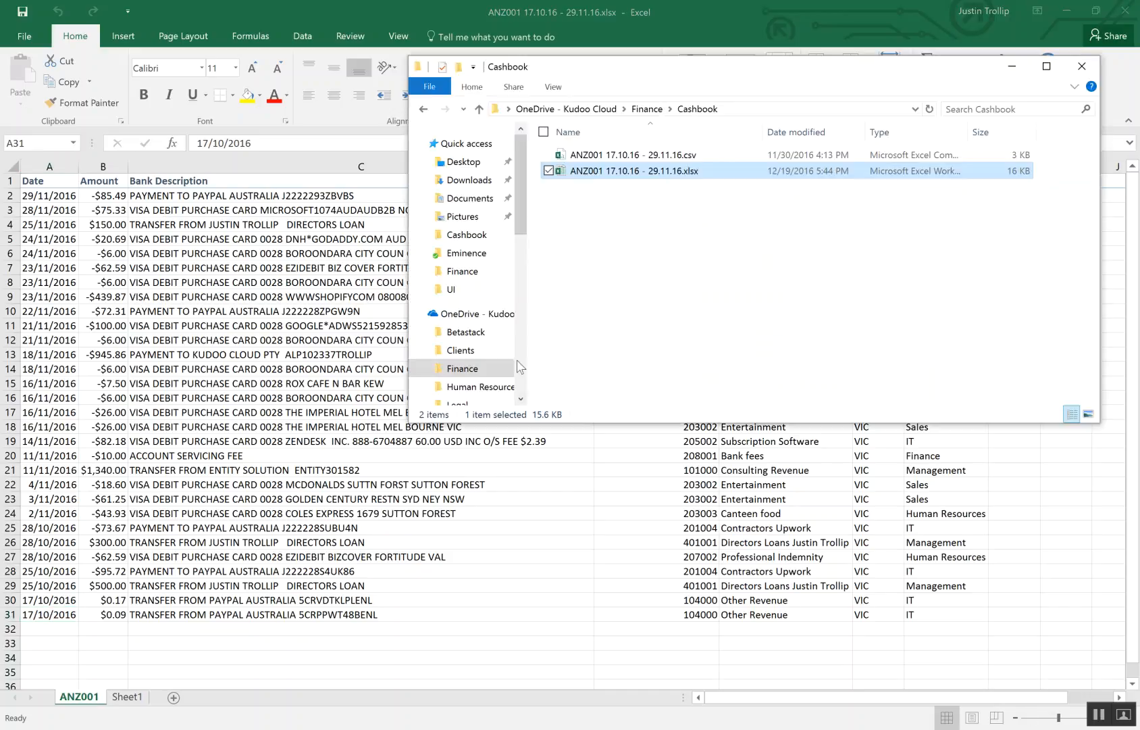
double_click(596, 150)
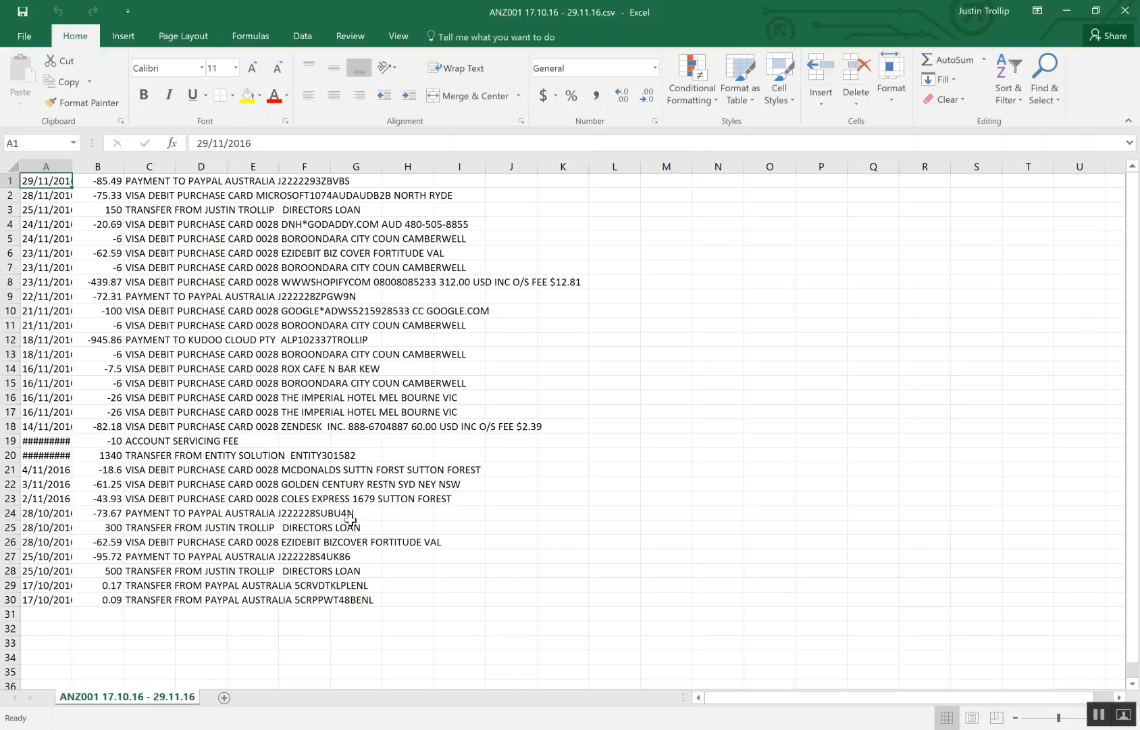
click(1137, 12)
click(122, 612)
drag(83, 392, 94, 192)
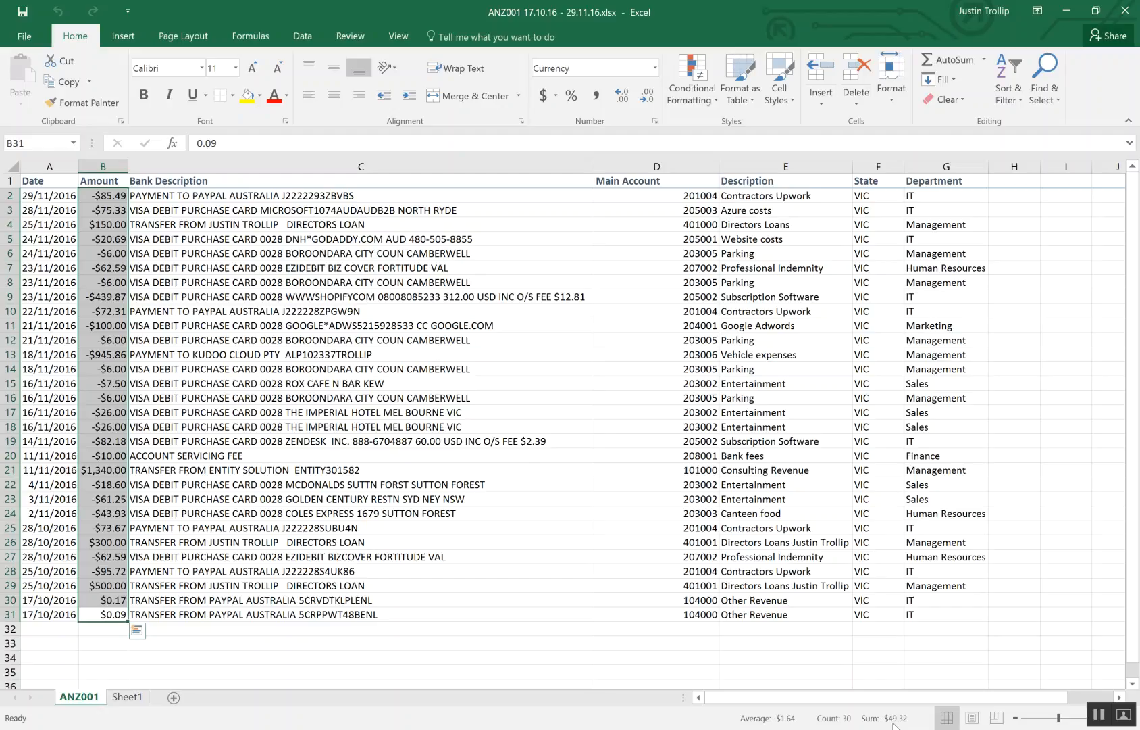
Step: Switch back to Dynamics AX and enter an ANZ bank statement dated 11/29/2016, named ANZ001, with an ending balance of -49.32
key(alt+Tab)
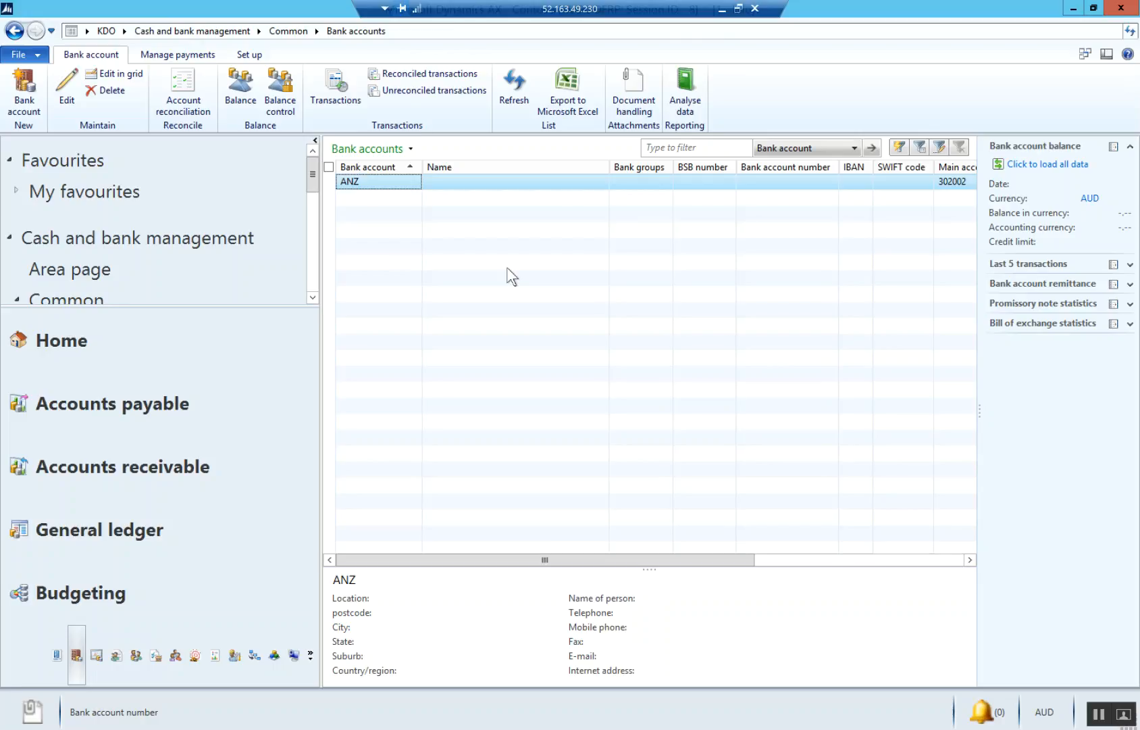
click(183, 94)
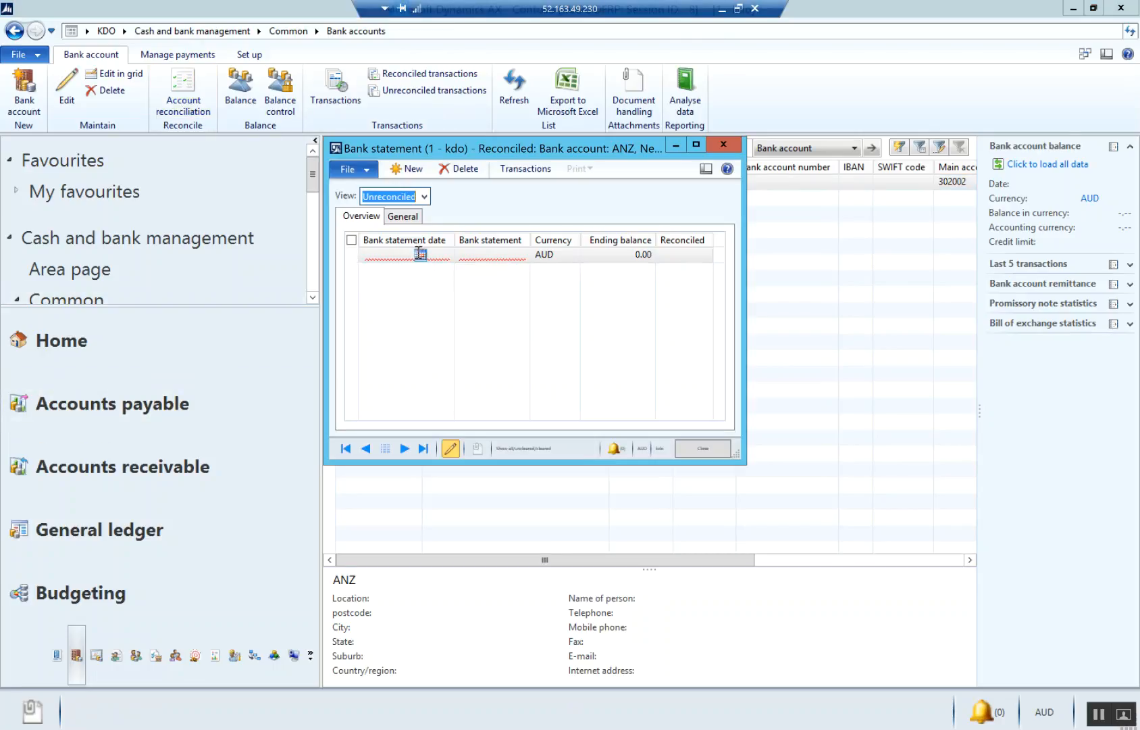
click(421, 253)
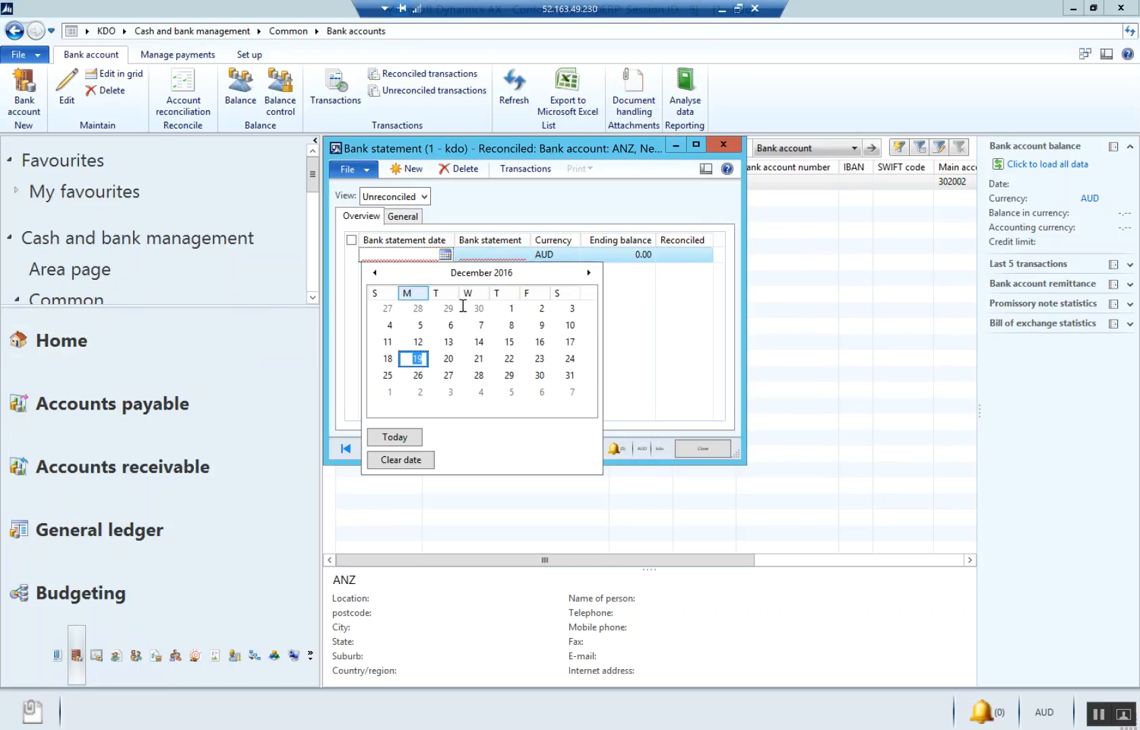
click(456, 306)
key(Tab)
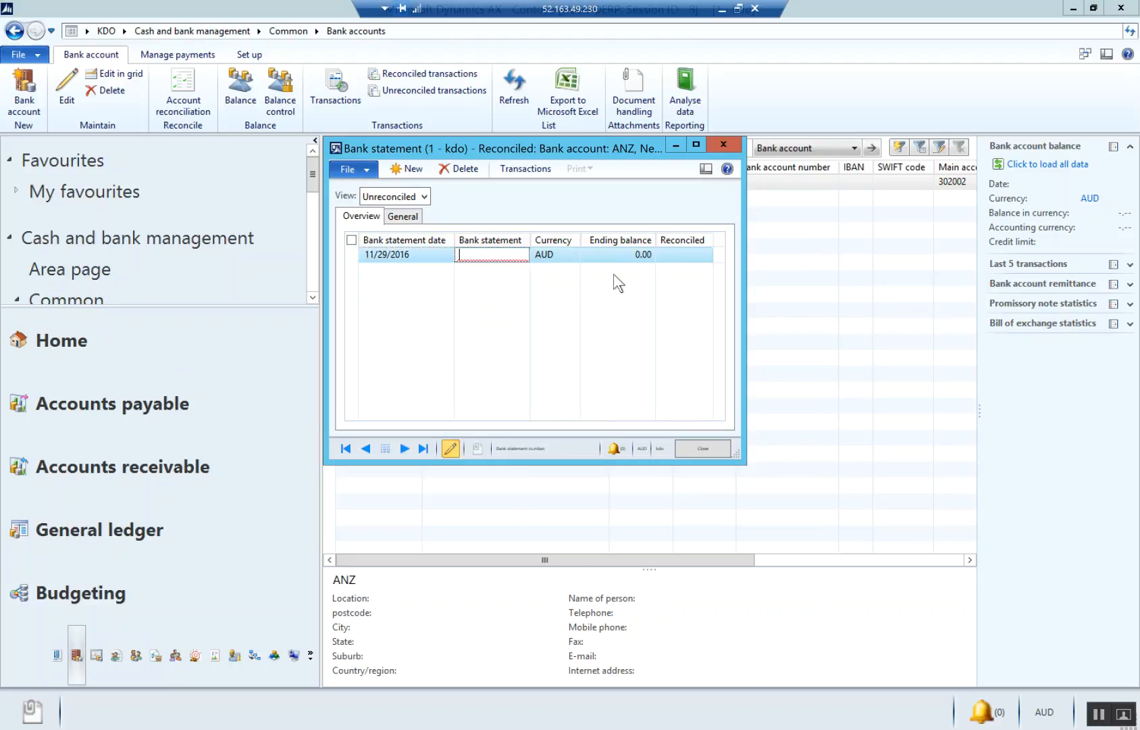
text(ANZ001)
key(Tab)
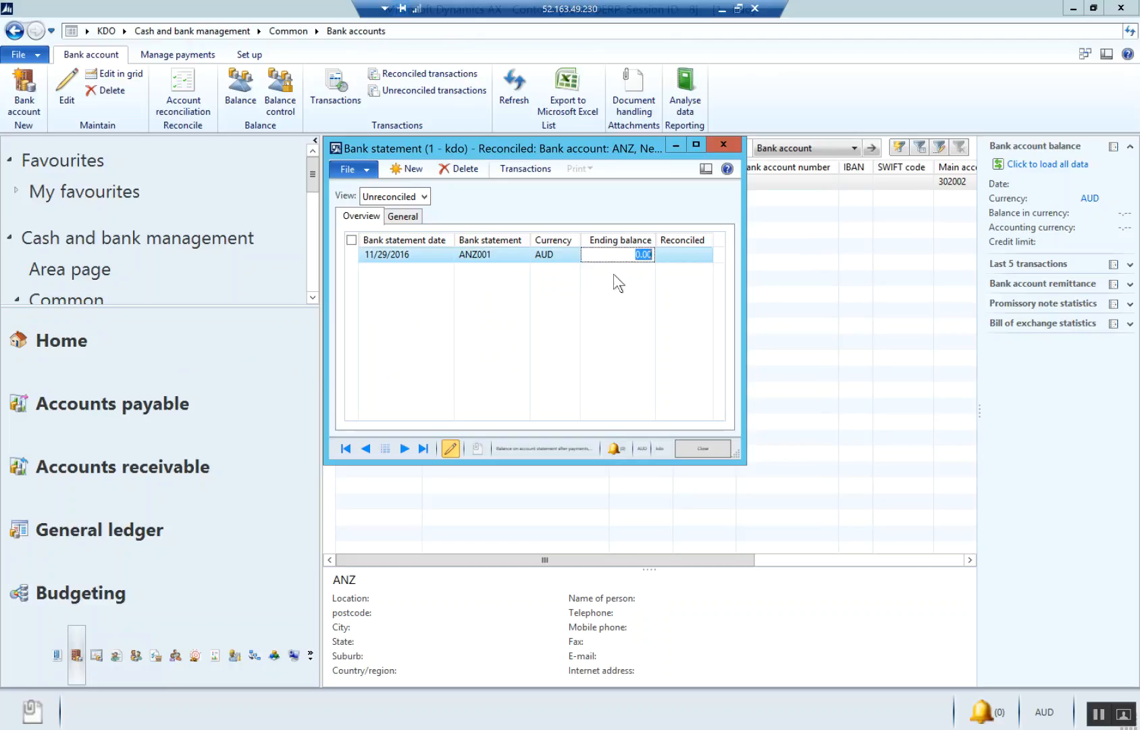
key(BackSpace)
text(-49.32)
key(Tab)
Step: Review the general details of statement ANZ001 and open its transactions in a widened account reconciliation window
click(403, 216)
click(359, 217)
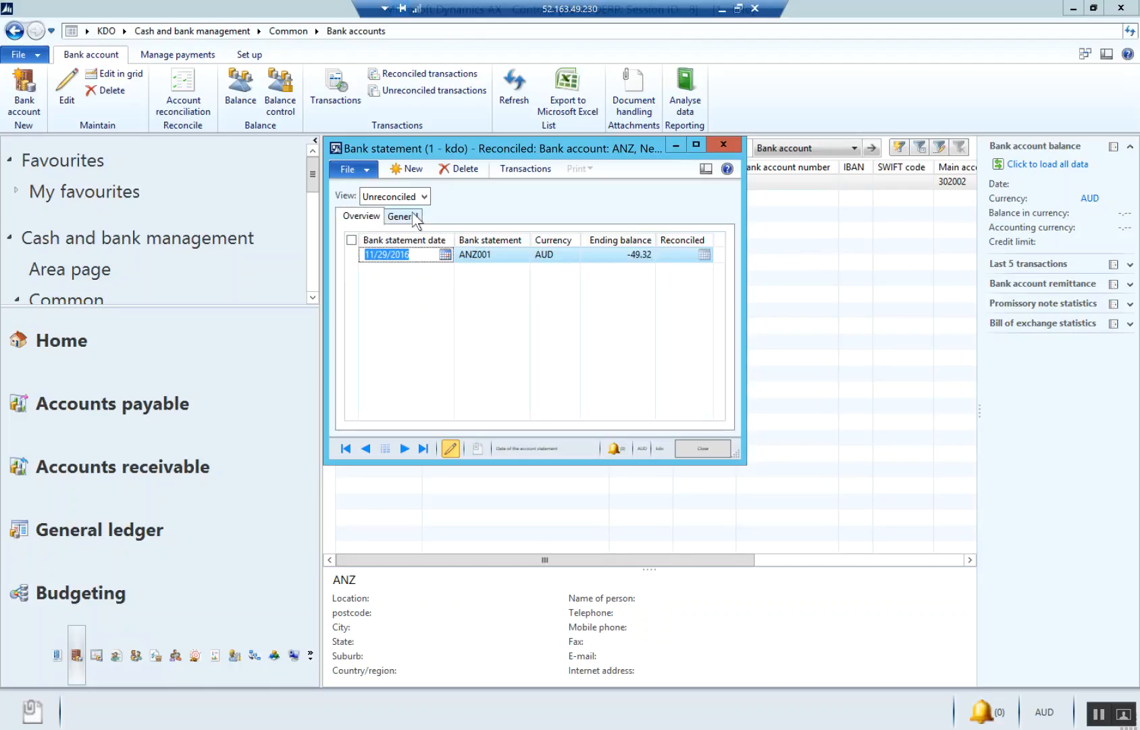
click(404, 216)
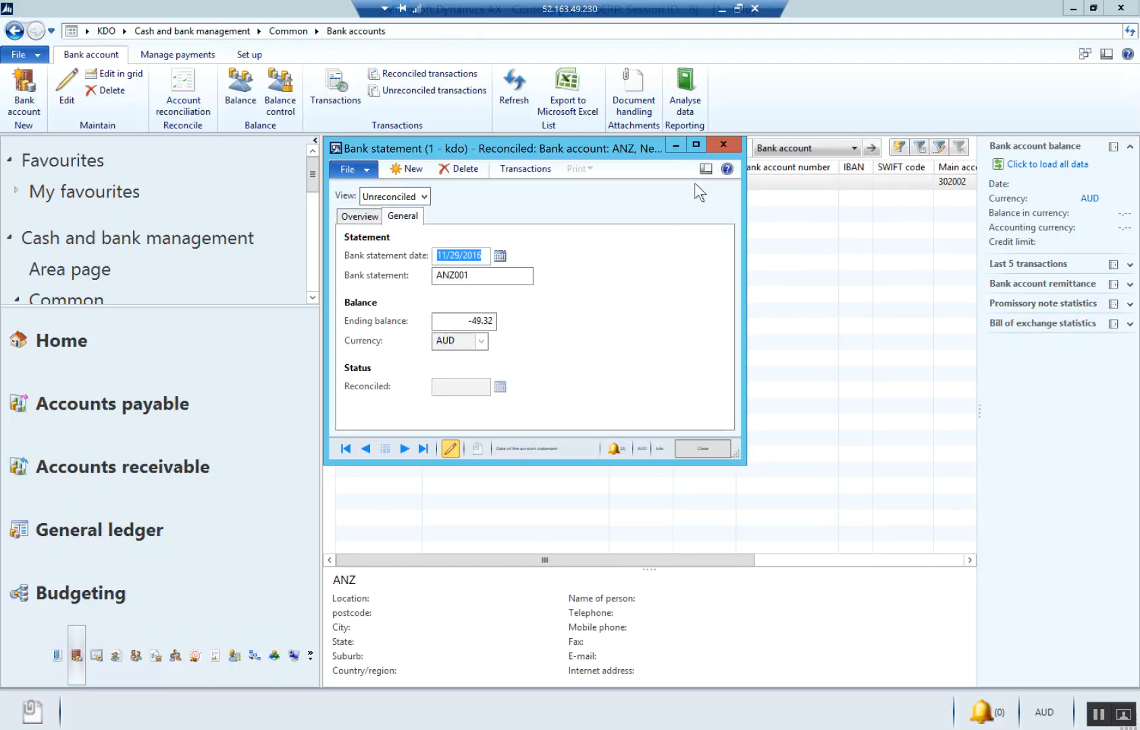
click(359, 213)
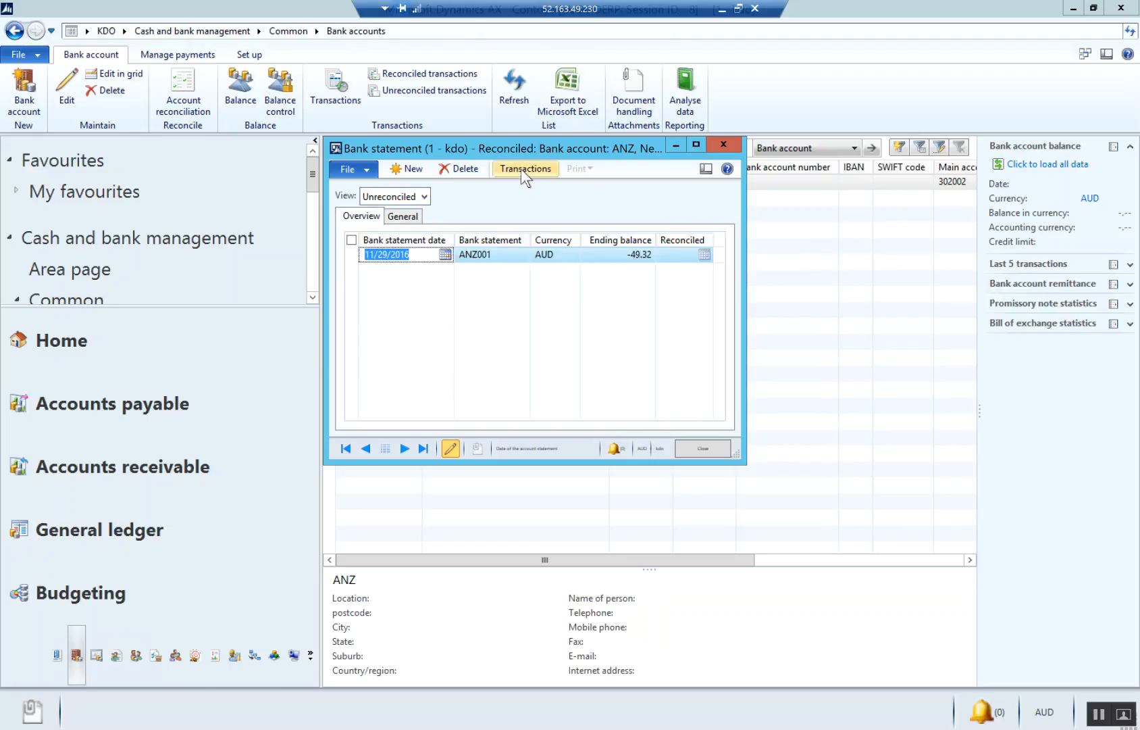
click(520, 169)
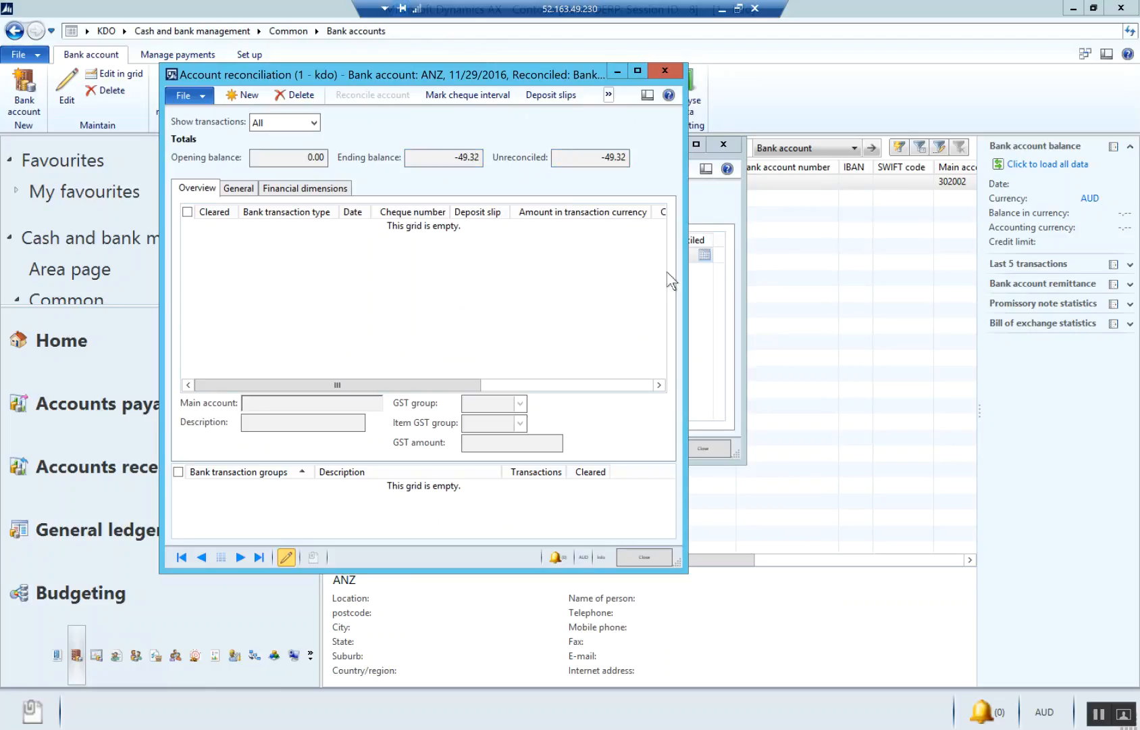
drag(685, 250, 895, 224)
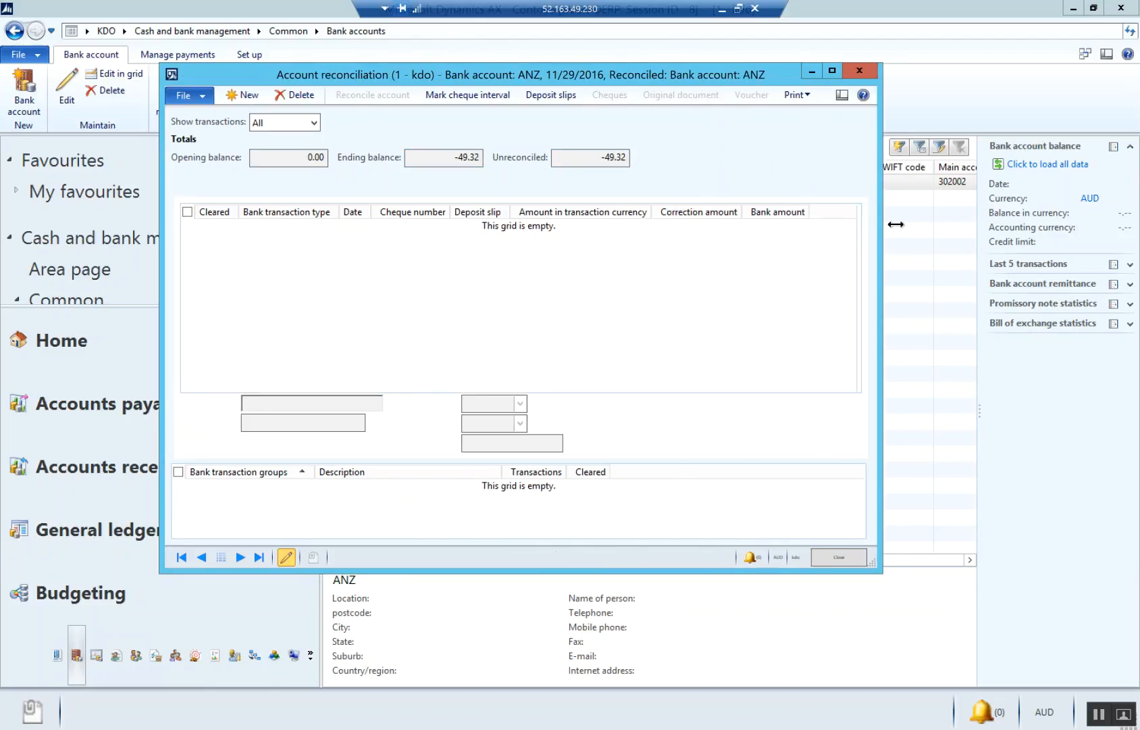
Step: Switch to the Excel statement and examine its amounts, main accounts, state and department columns, and the oldest transactions
click(722, 8)
click(674, 631)
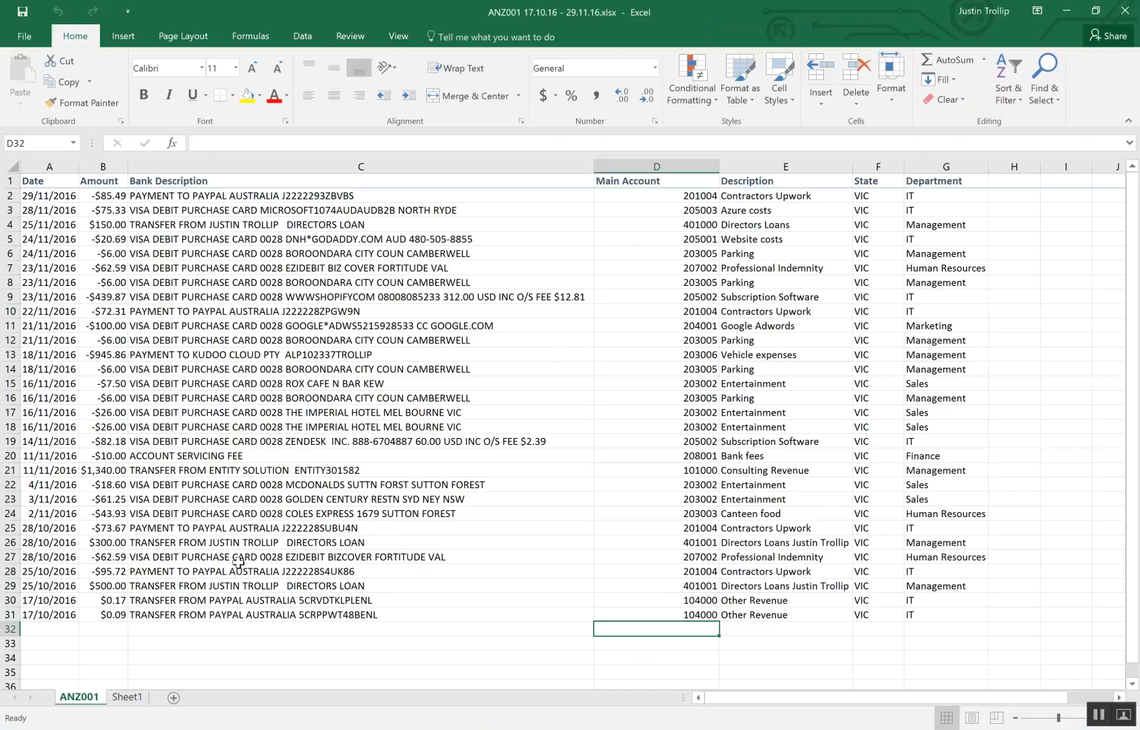
drag(111, 614, 106, 193)
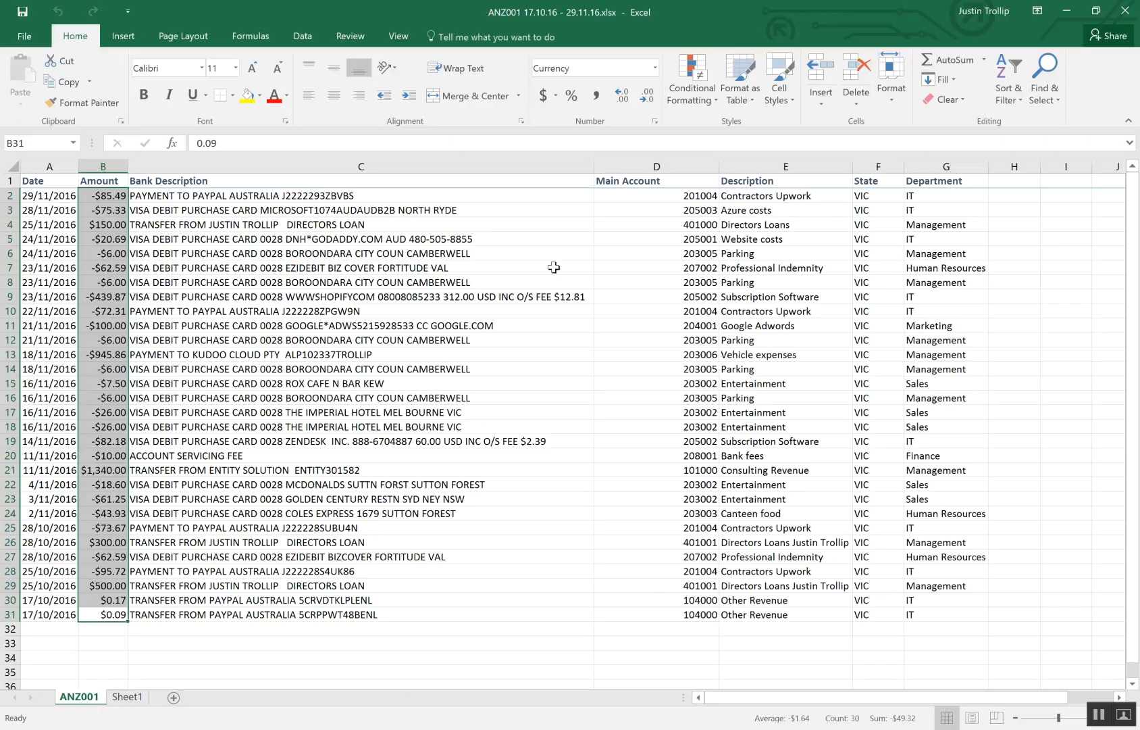
drag(666, 197, 639, 615)
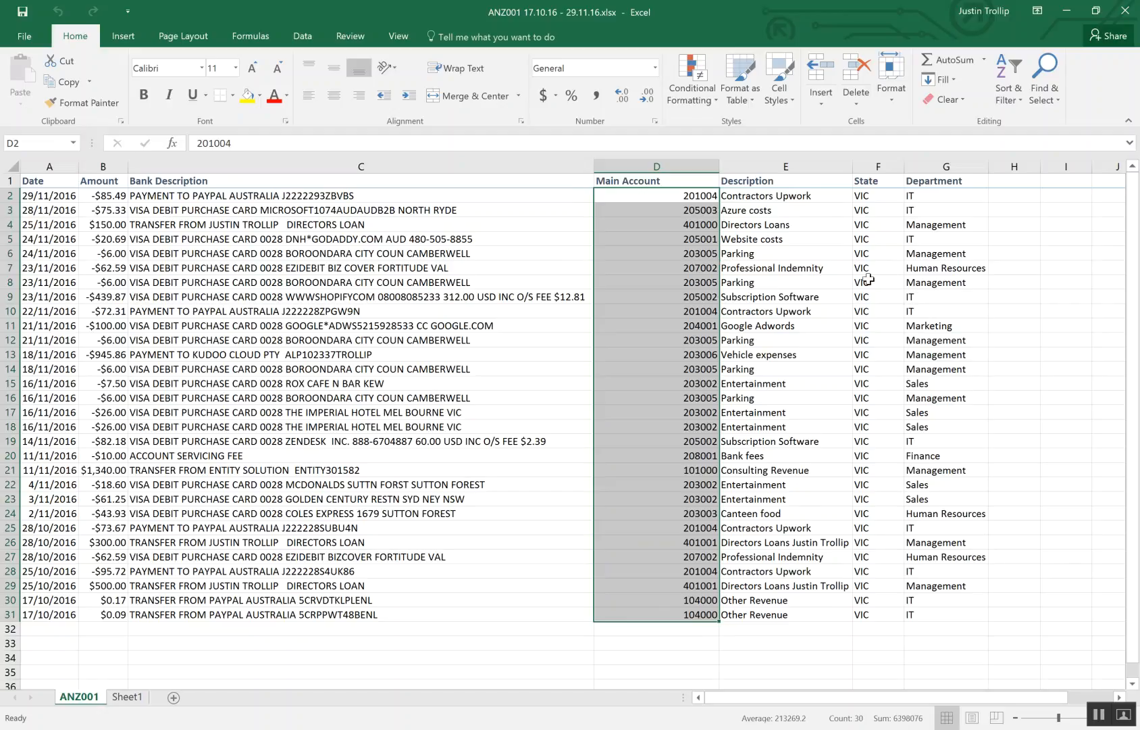
click(865, 197)
drag(854, 274, 901, 460)
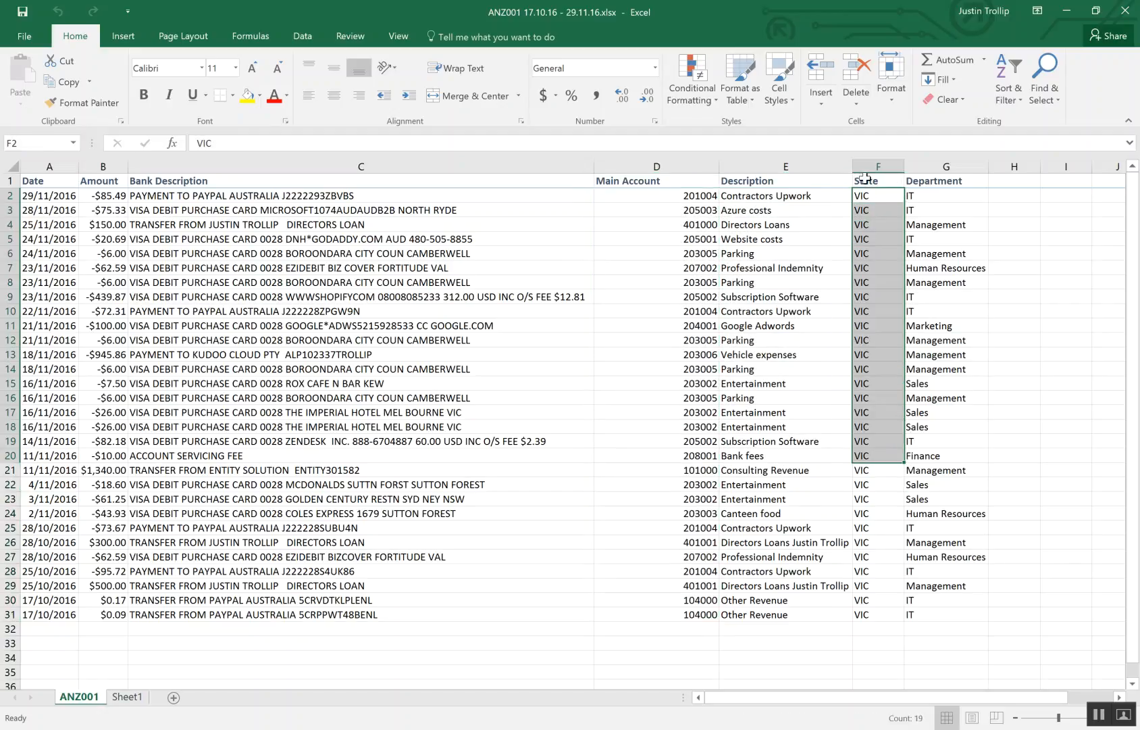
click(865, 180)
click(936, 180)
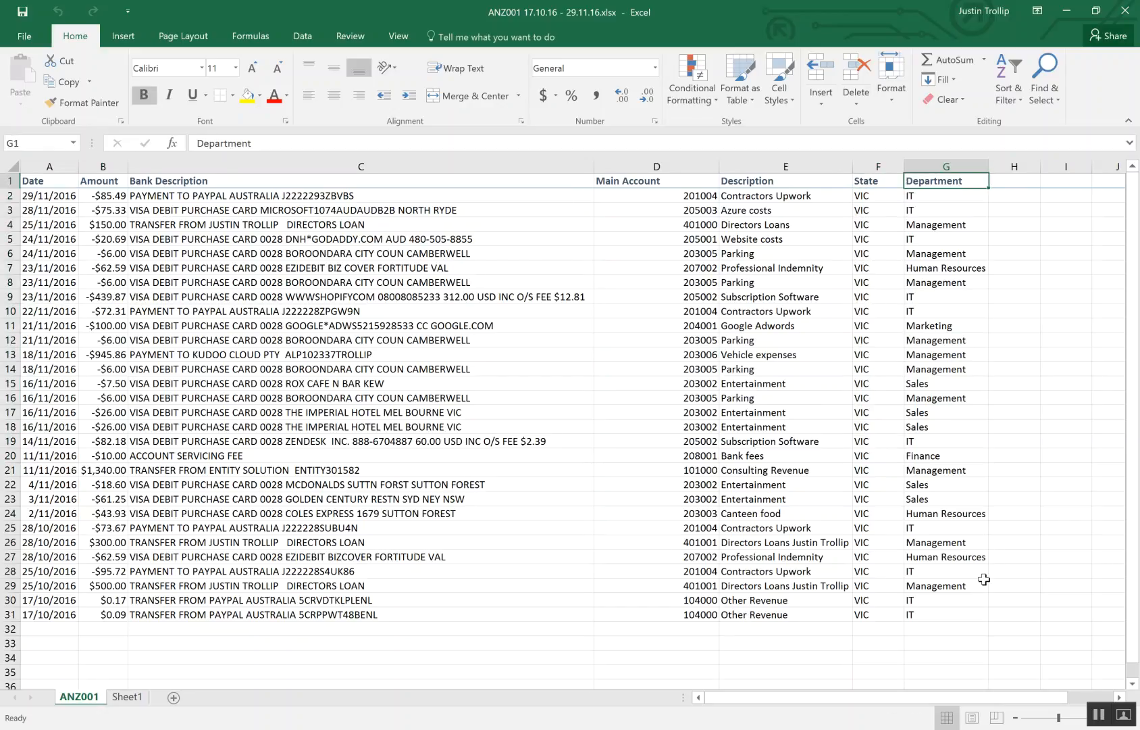
click(297, 611)
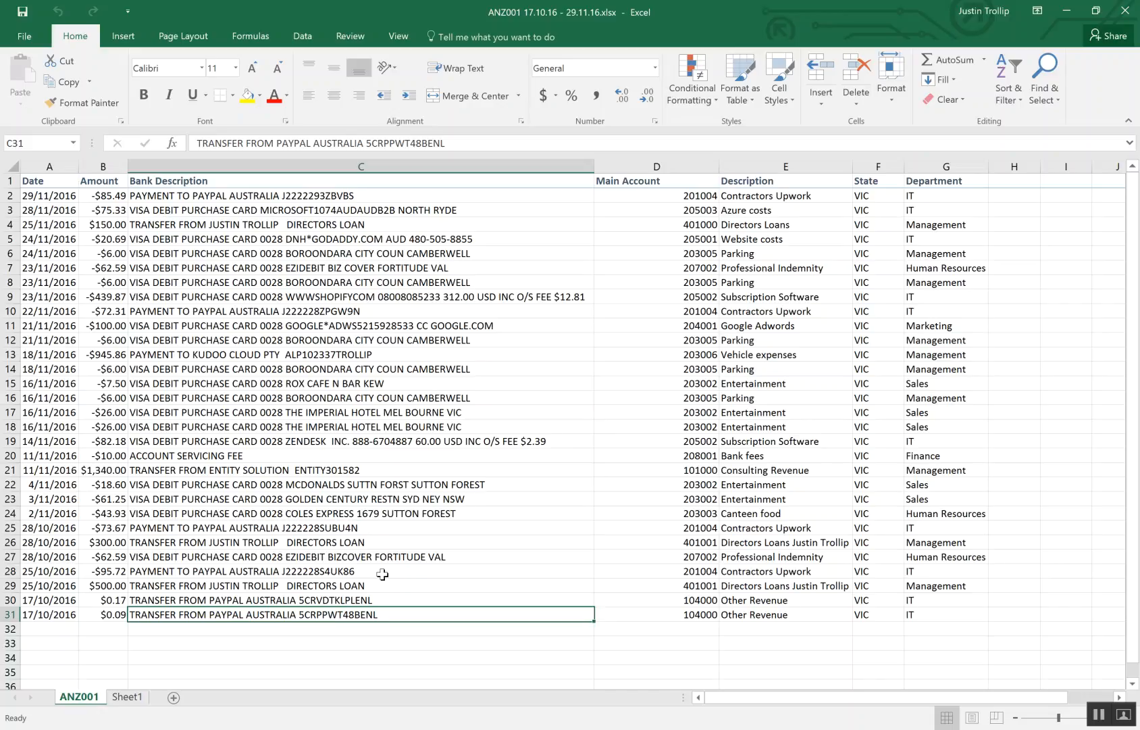
Step: Return to Dynamics AX, add a reconciliation line, widen its Date column and set the date to 10/17/2016
click(675, 728)
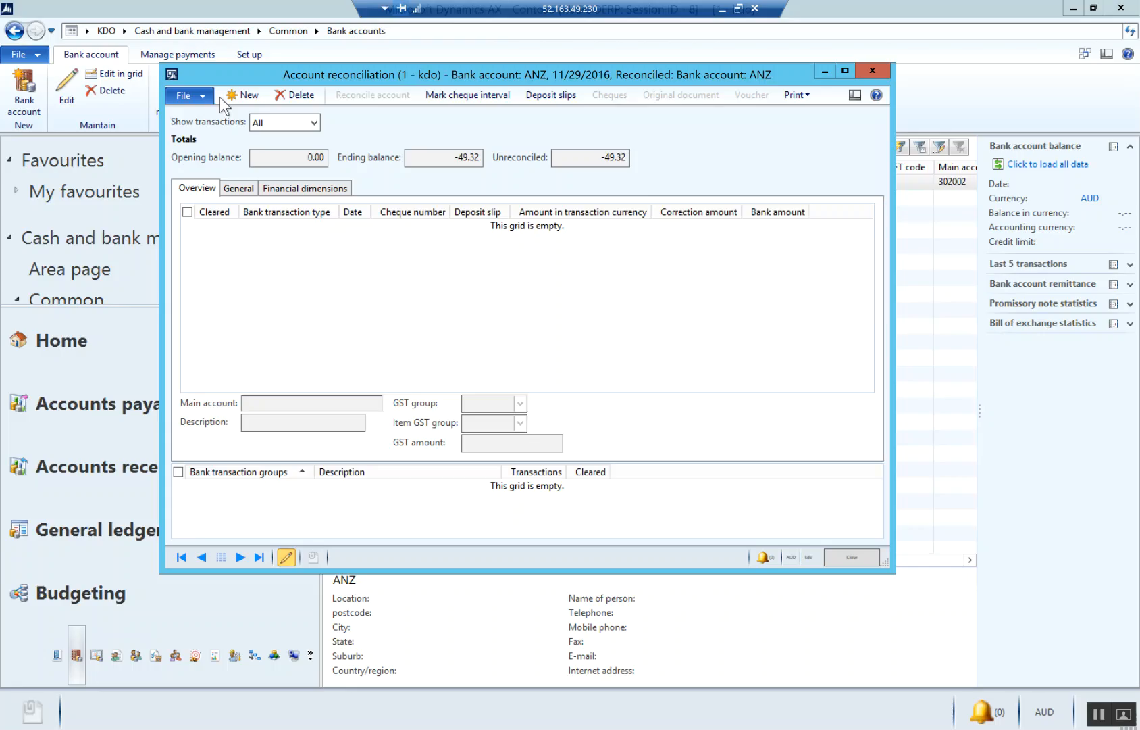
click(241, 94)
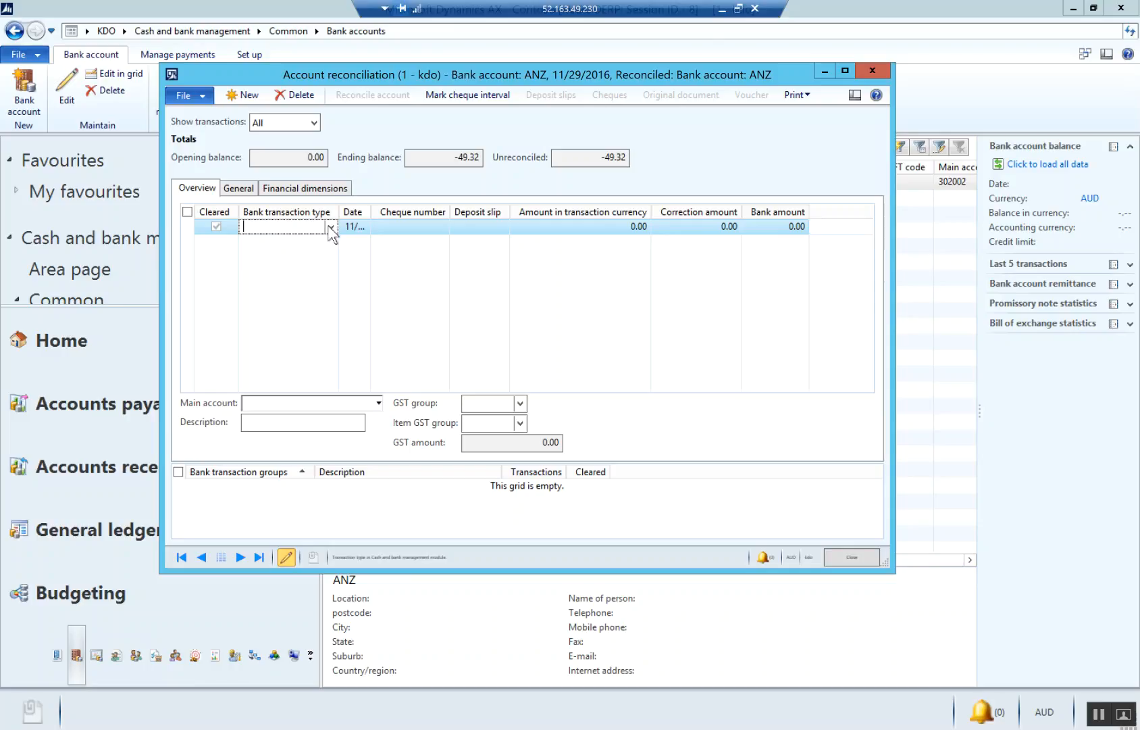
drag(354, 215, 413, 211)
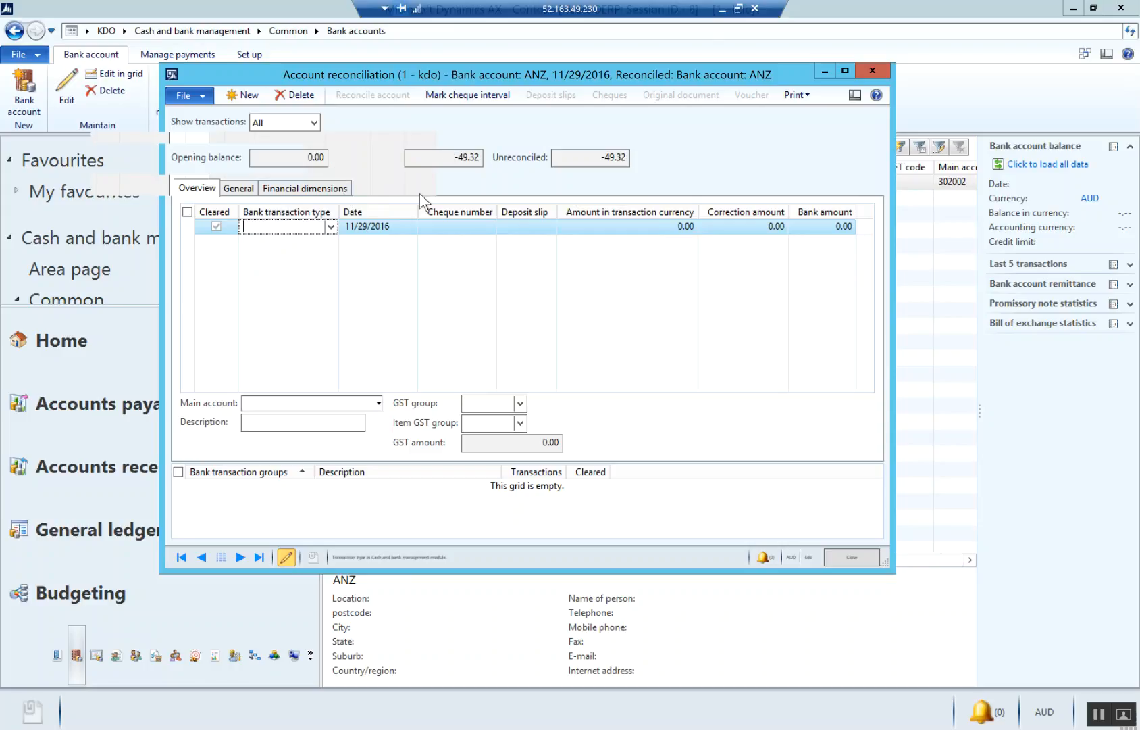
click(392, 224)
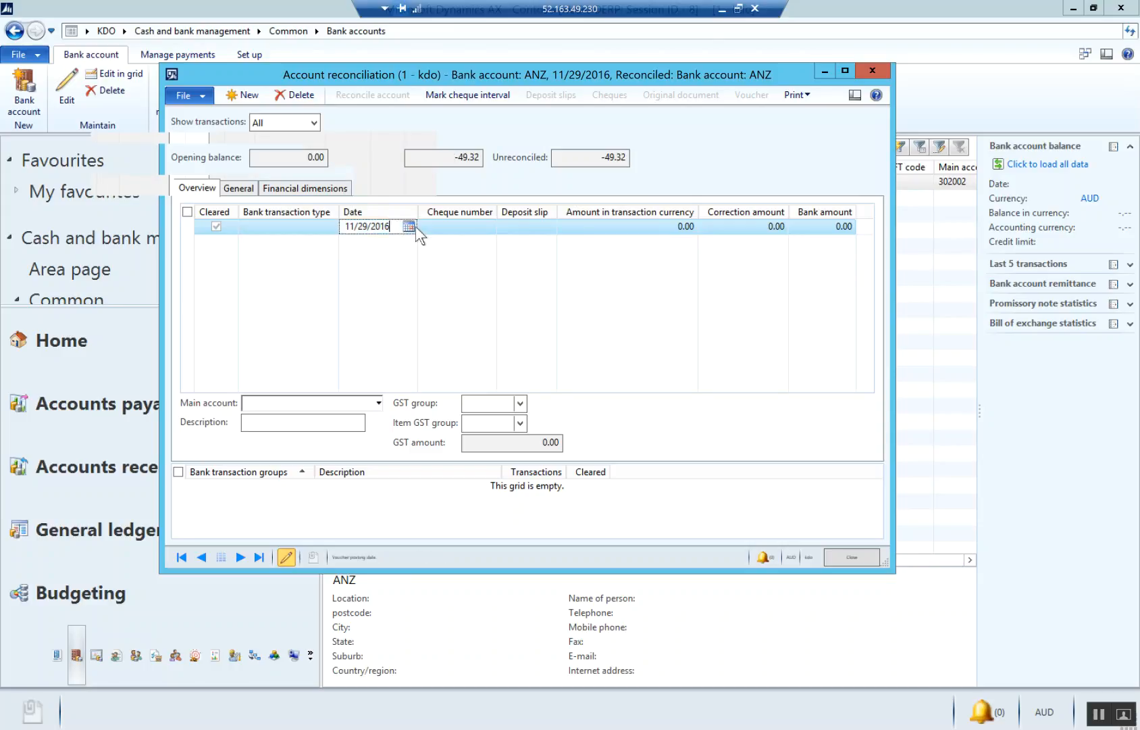
key(alt+Down)
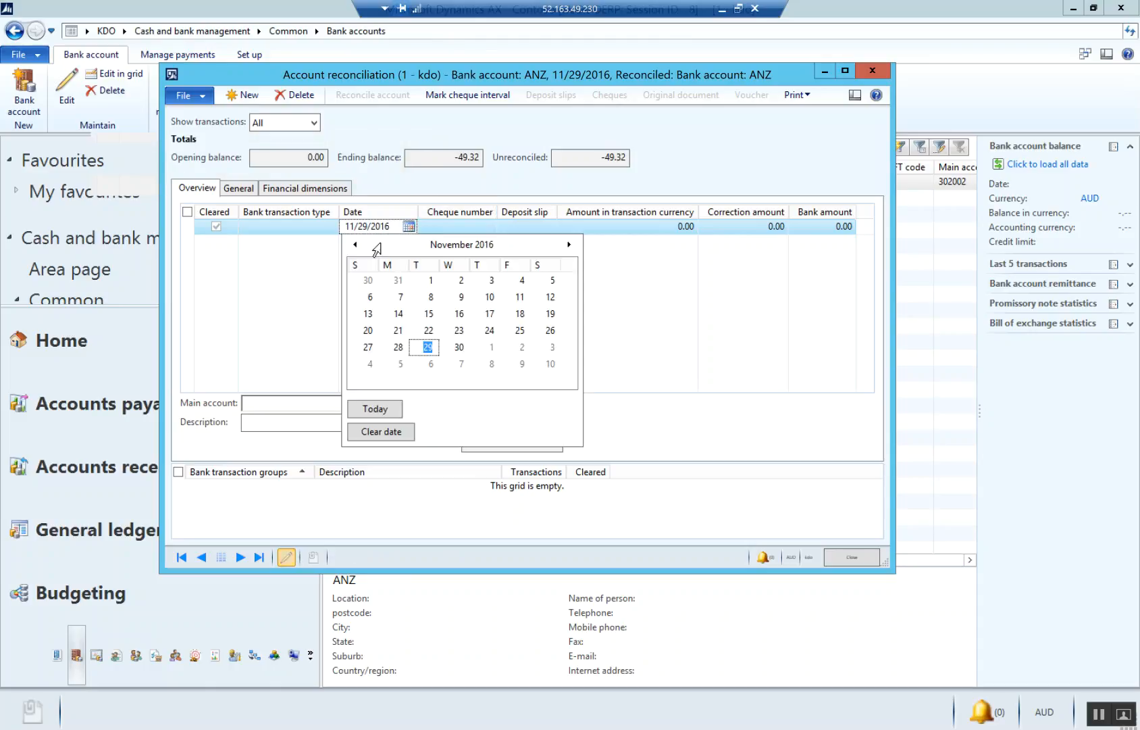
click(355, 244)
click(398, 330)
Step: Set the new line's transaction amount to 0.17 and its main account to 104000
click(646, 227)
key(Right)
key(Right)
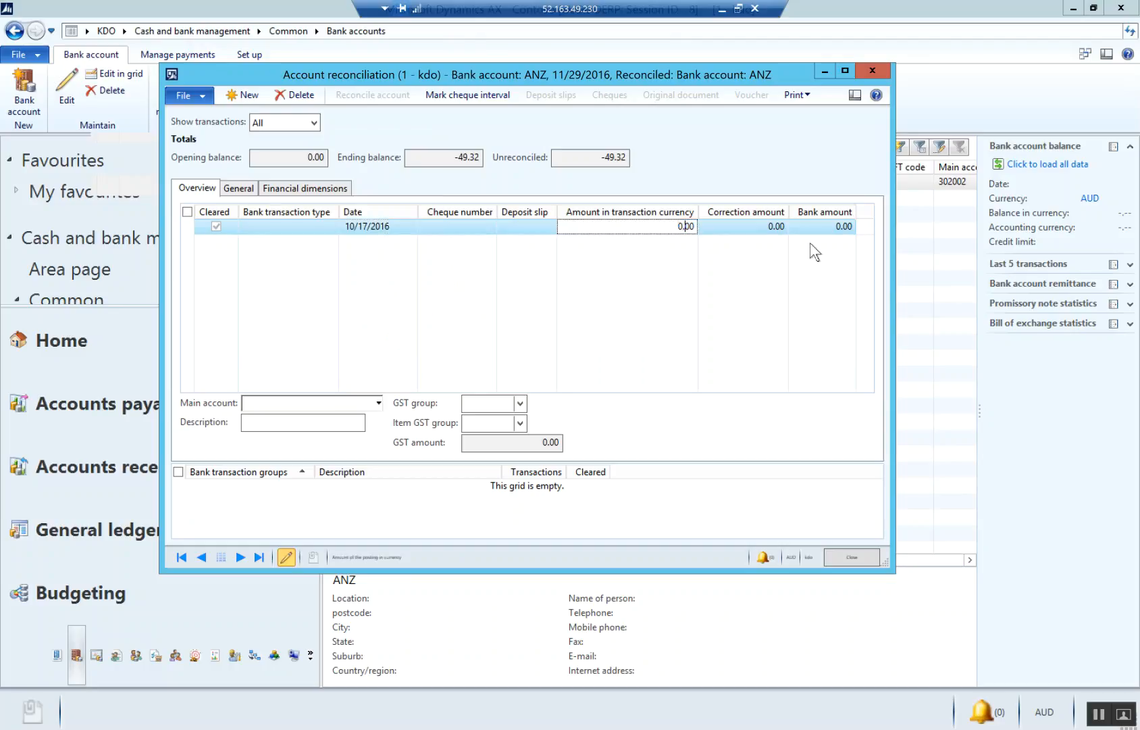
text(17)
key(Tab)
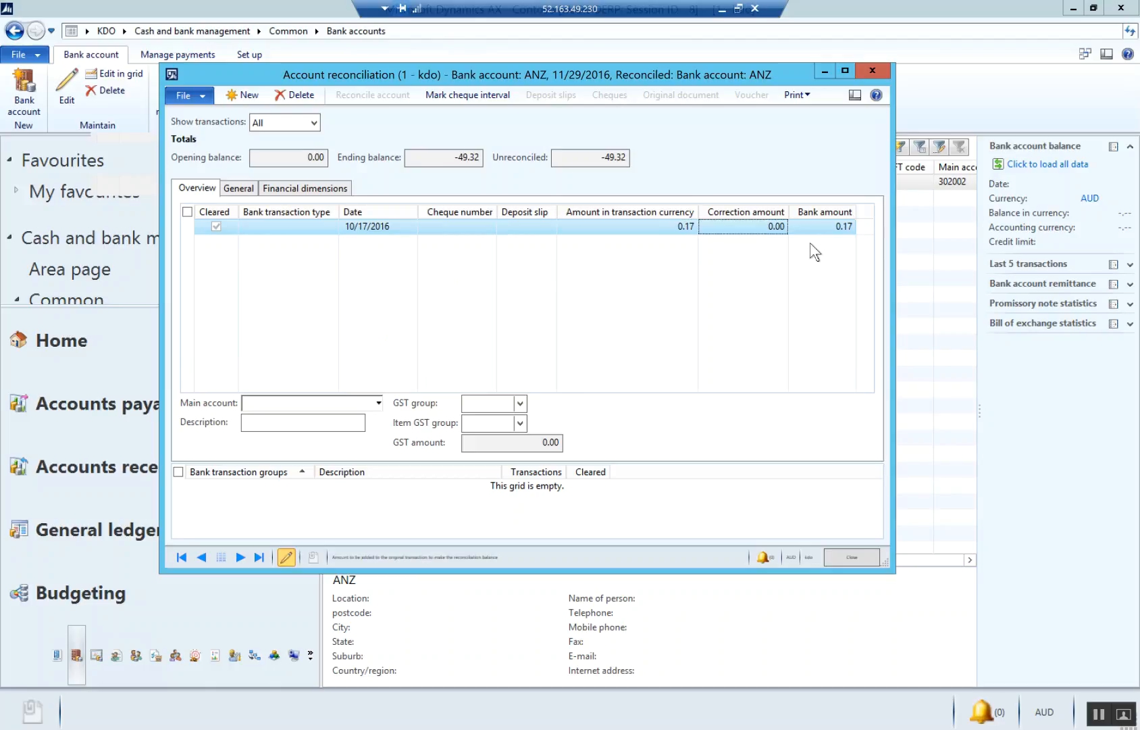
click(302, 403)
text(1)
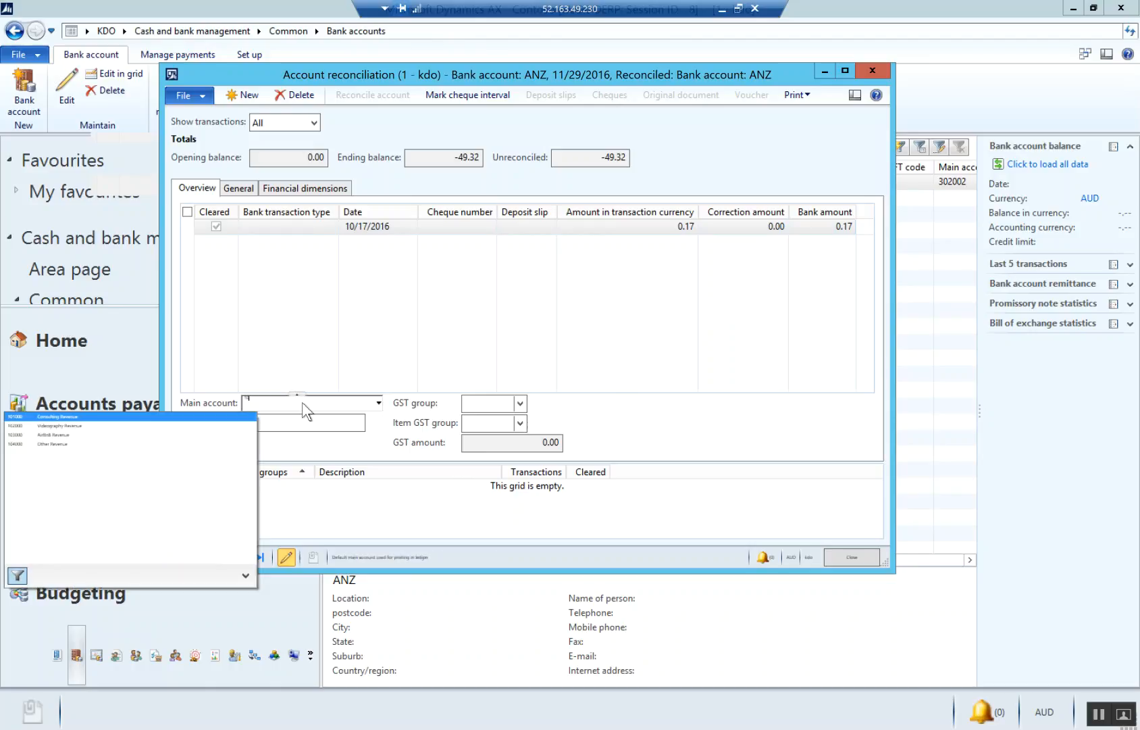
text(040)
key(Tab)
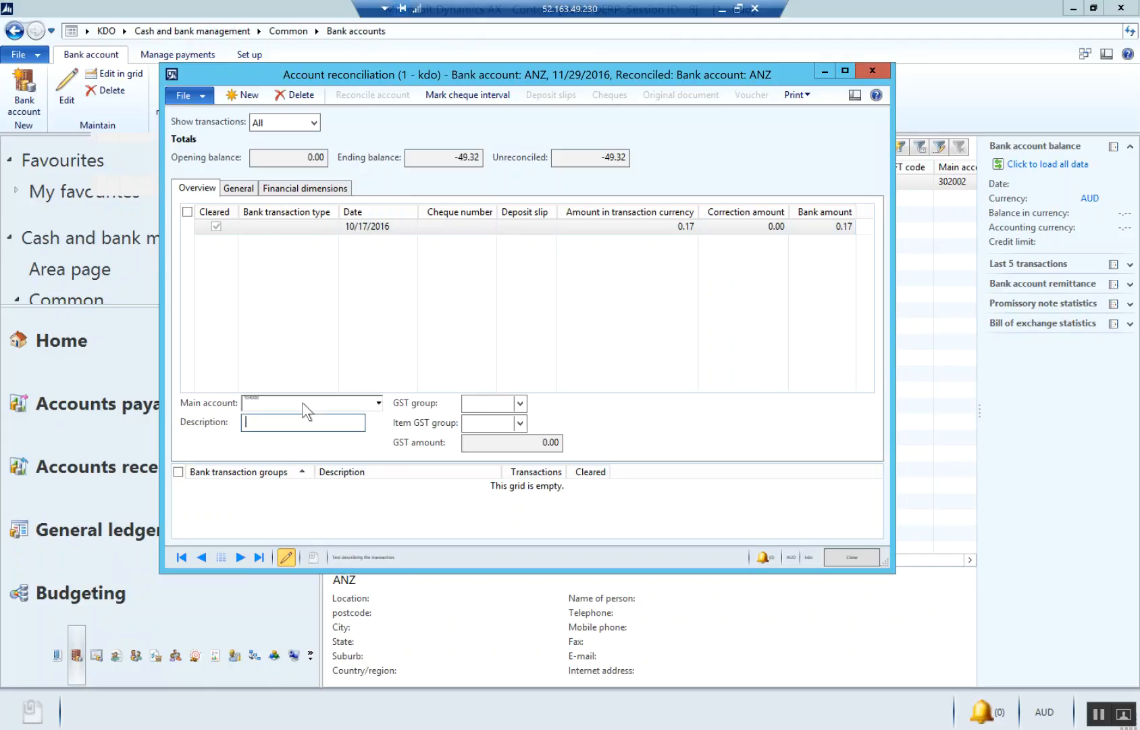
Step: Assign the 0.17 line to the IT department (00000007) and the state TAS (Tasmania) as default financial dimensions
click(285, 189)
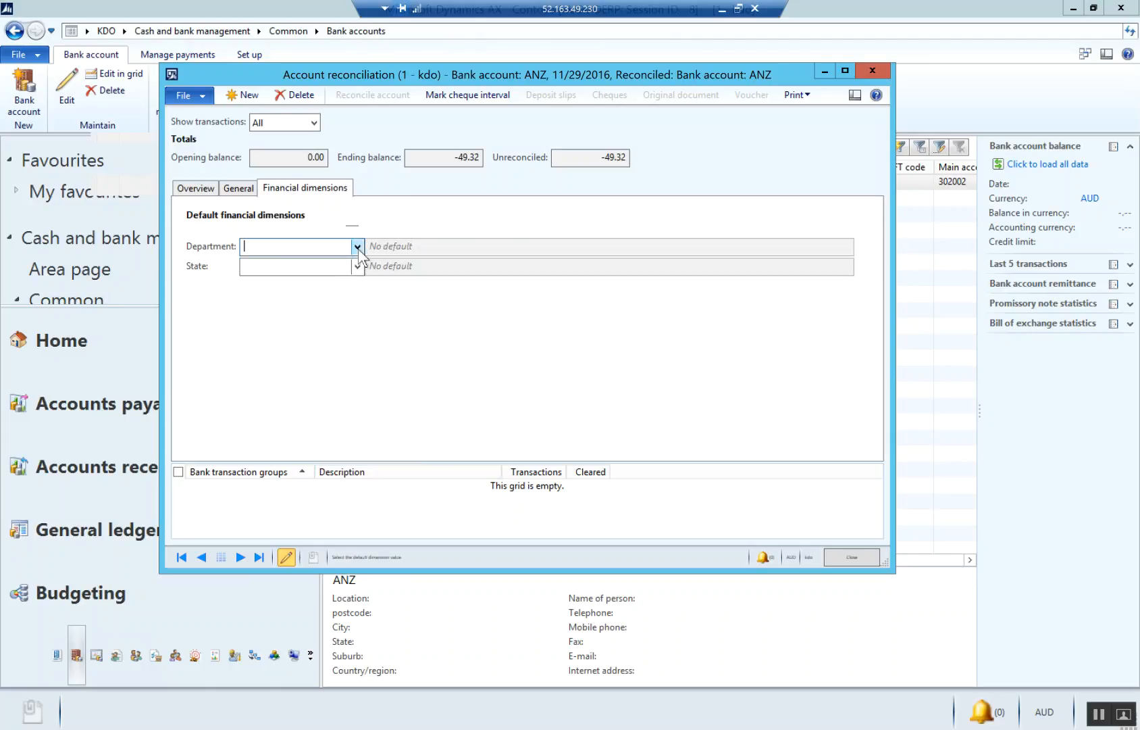
click(357, 246)
click(380, 361)
click(360, 268)
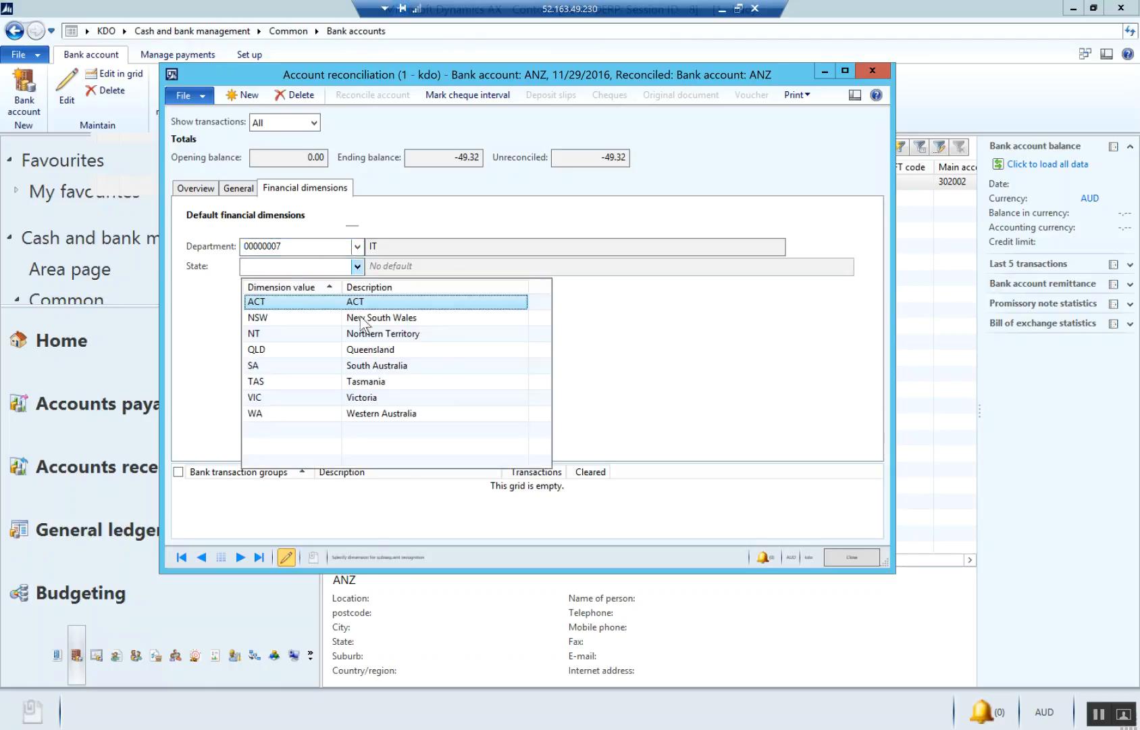
click(394, 388)
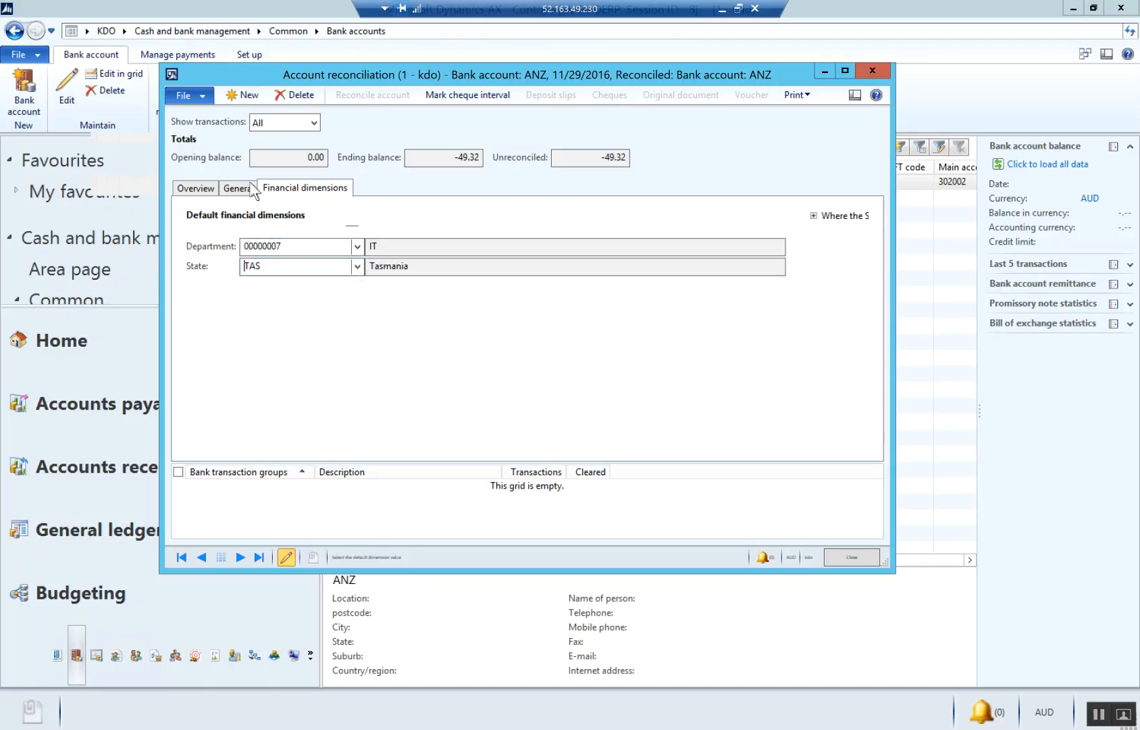
Step: Return to the line's overview and enter "Paypayl deposit" as its description
click(204, 189)
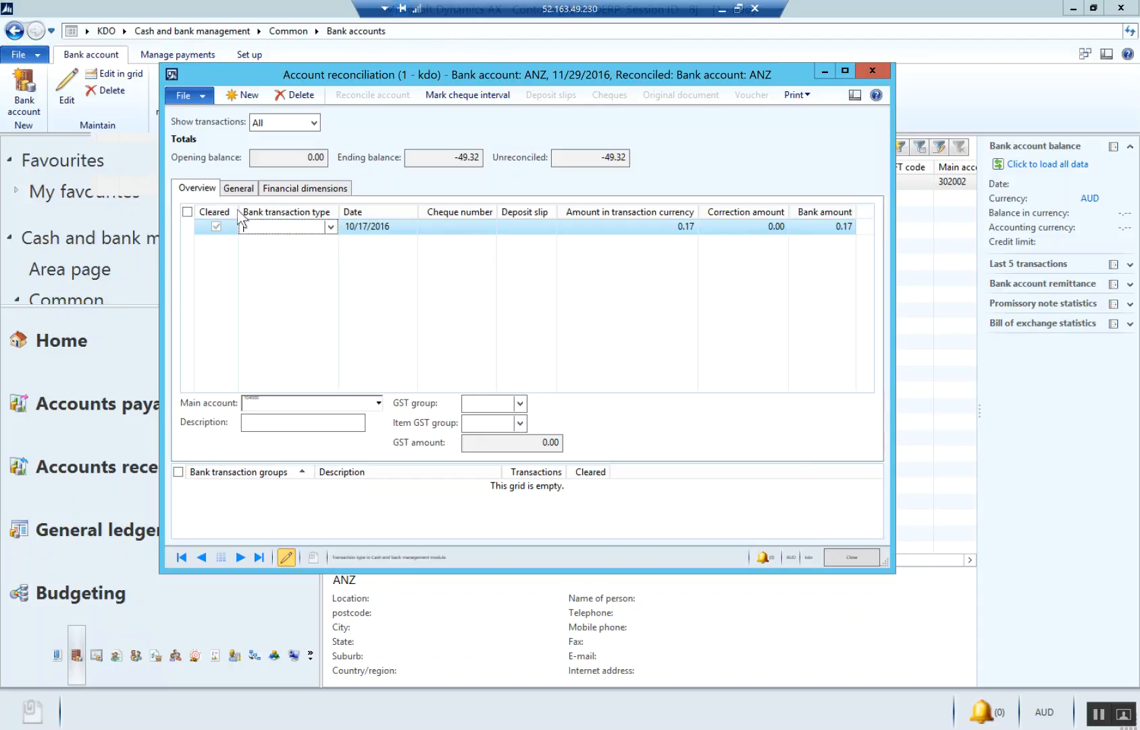
click(334, 421)
text(Paypayl deposit)
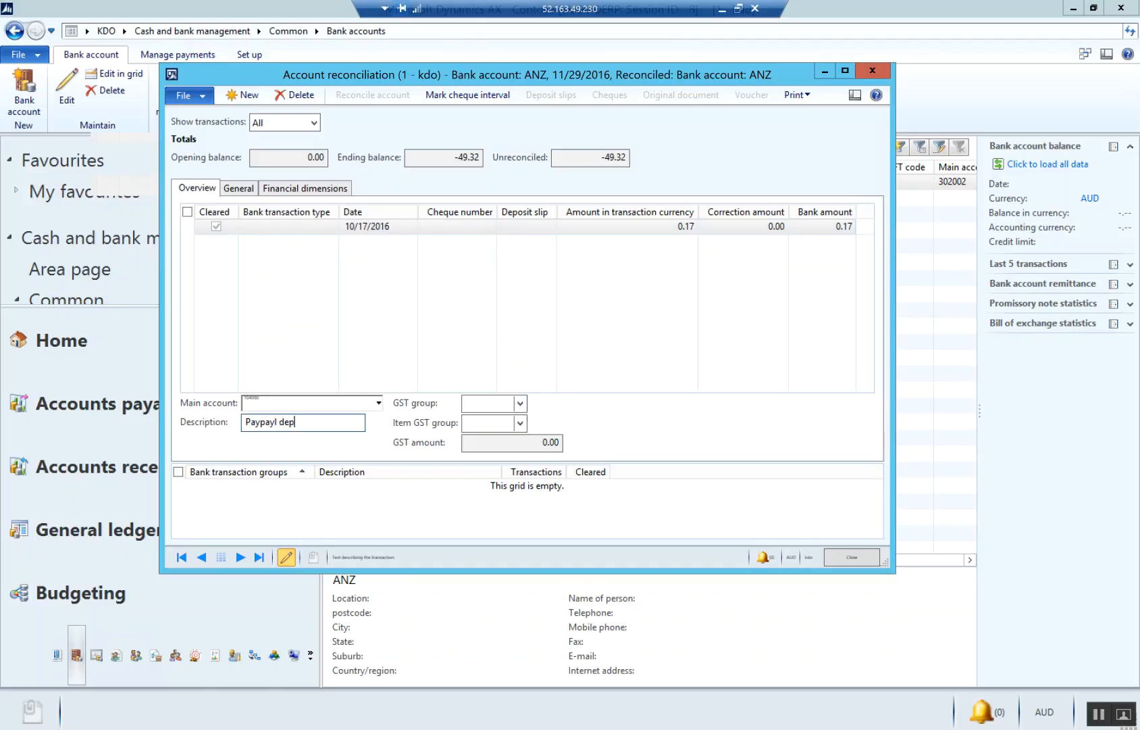
key(Tab)
Step: Try to add another reconciliation line, read the full error message and dismiss it
click(239, 90)
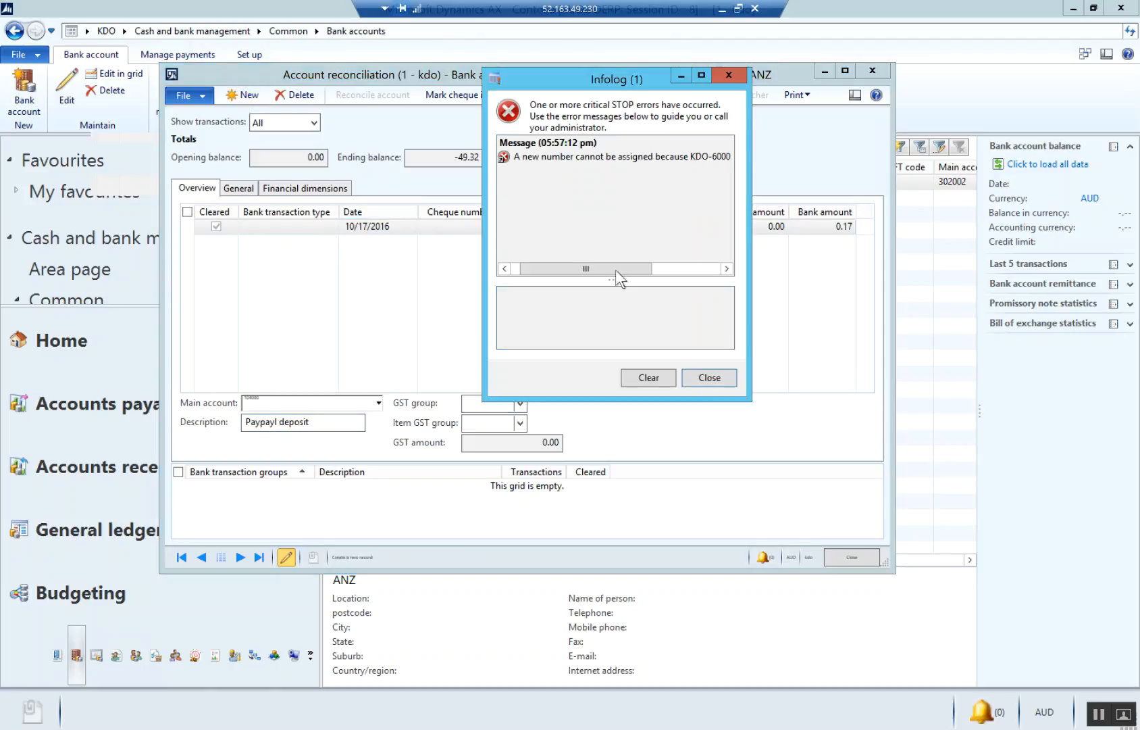
drag(616, 270, 709, 268)
click(550, 268)
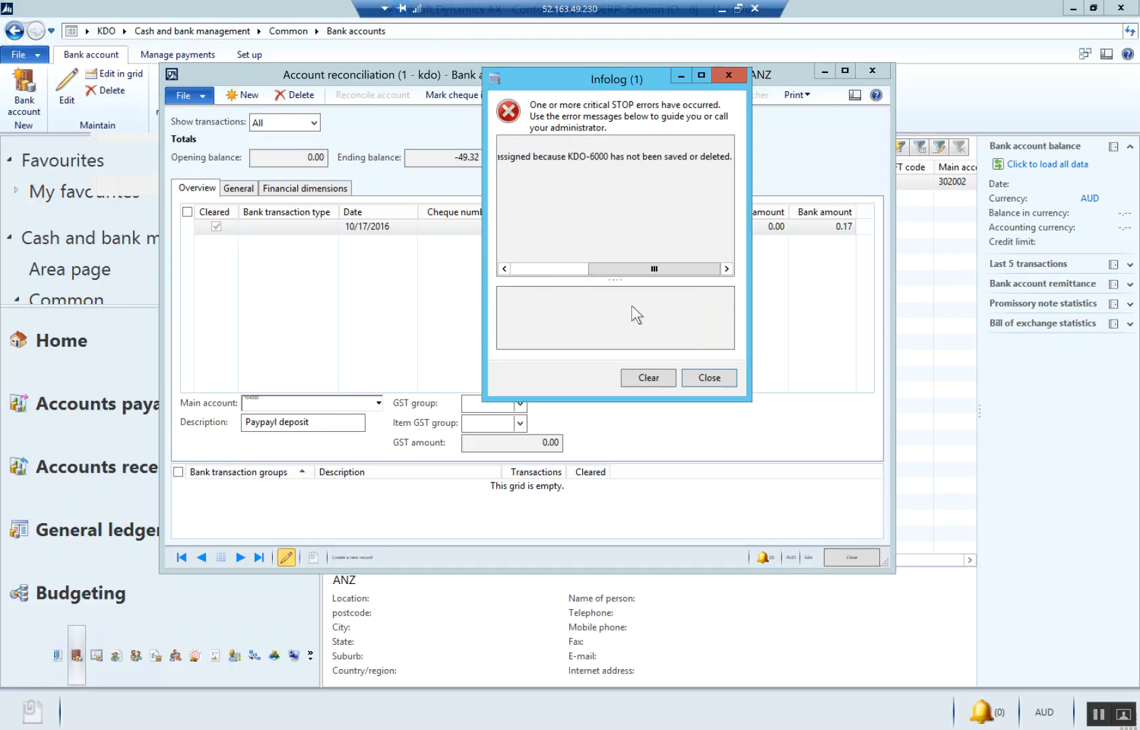
click(708, 377)
Step: Select the 0.17 line and refresh the account reconciliation form
click(311, 225)
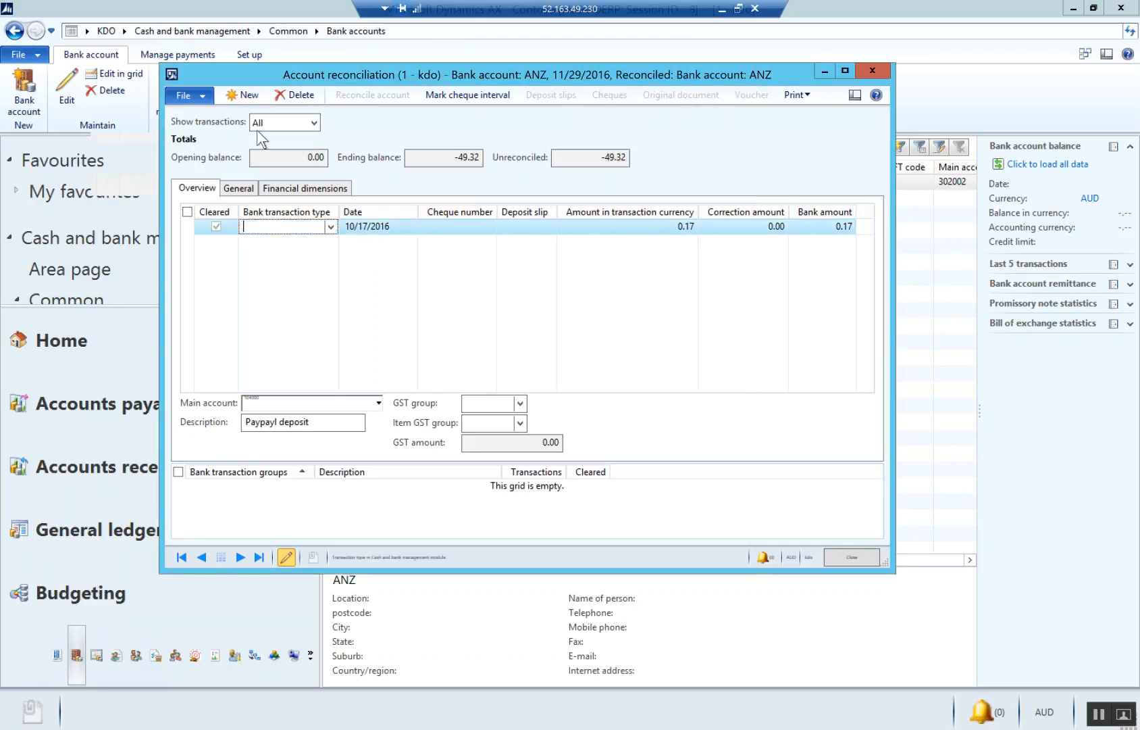
click(207, 102)
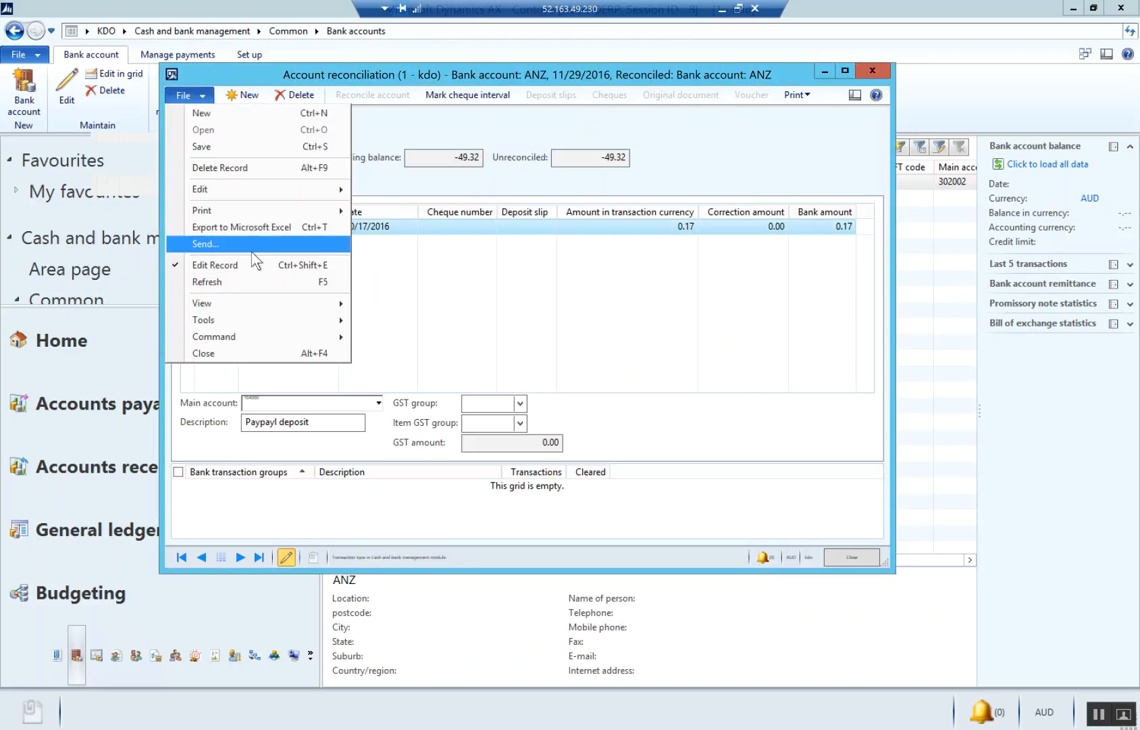
click(251, 282)
Step: Add a second reconciliation line dated 10/17/2016 with a transaction amount of 0.09
click(244, 95)
click(409, 227)
click(409, 227)
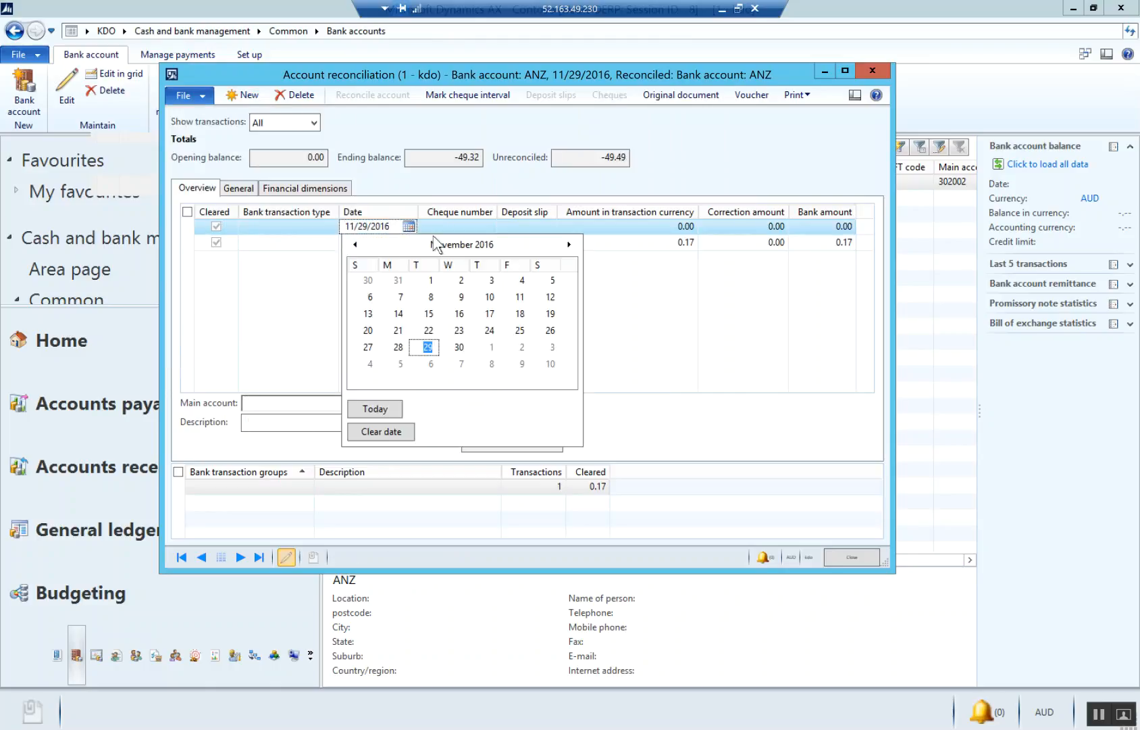
click(356, 245)
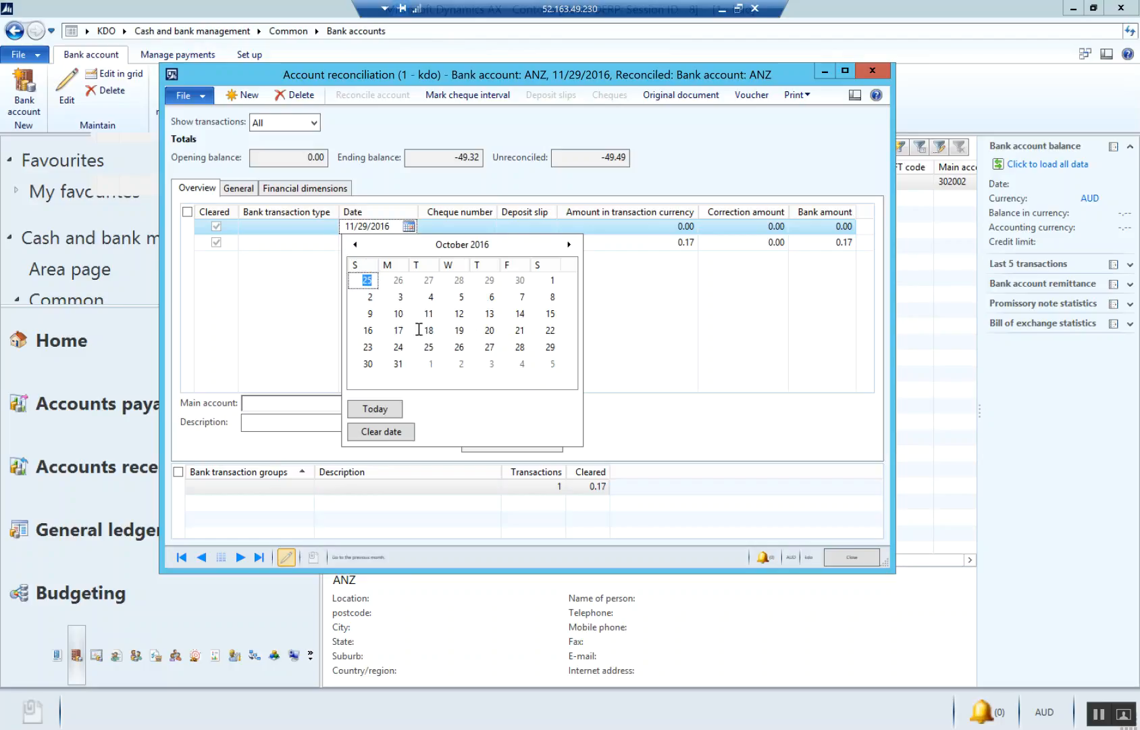
click(399, 330)
click(684, 227)
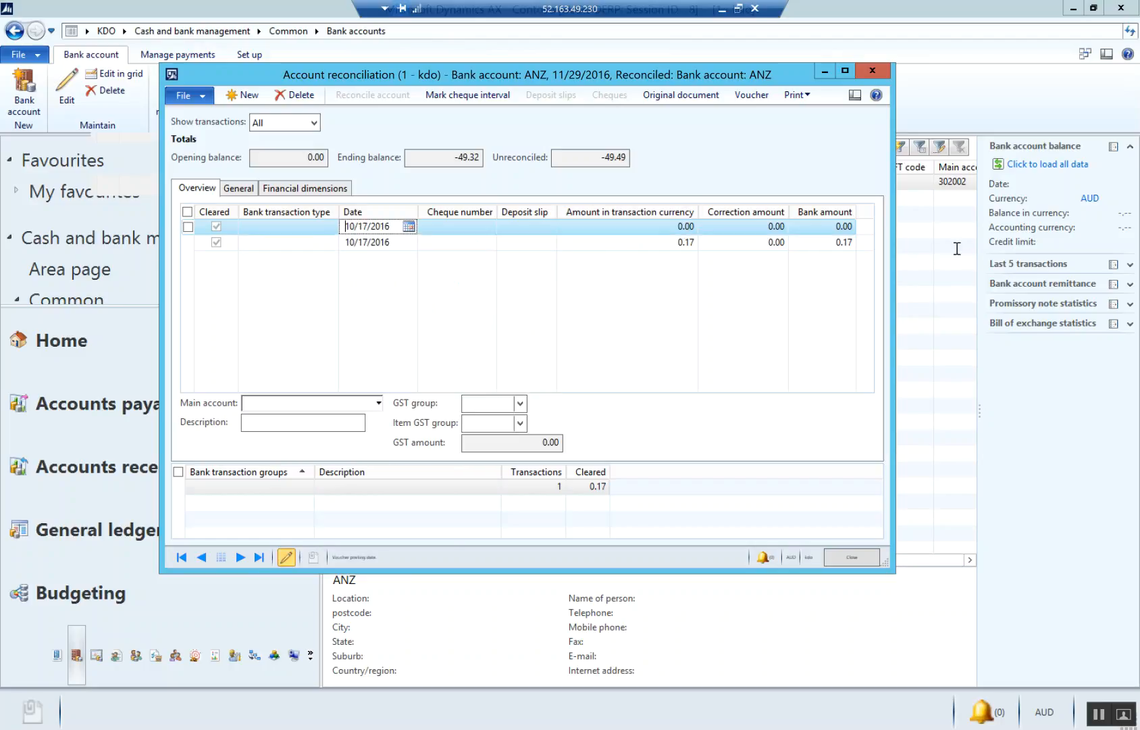
key(BackSpace)
text(9)
key(Tab)
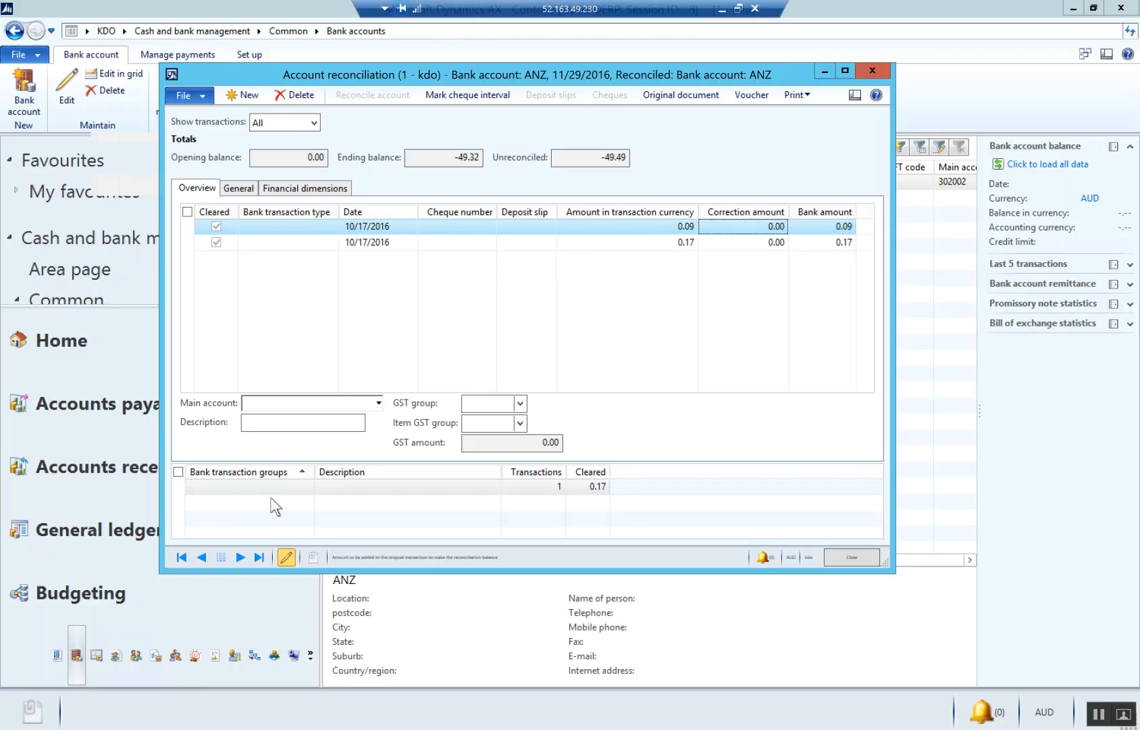
Step: Set the 0.09 line's main account to 104000 and its description to "Paypayl deposit"
click(363, 406)
text(104000)
key(Tab)
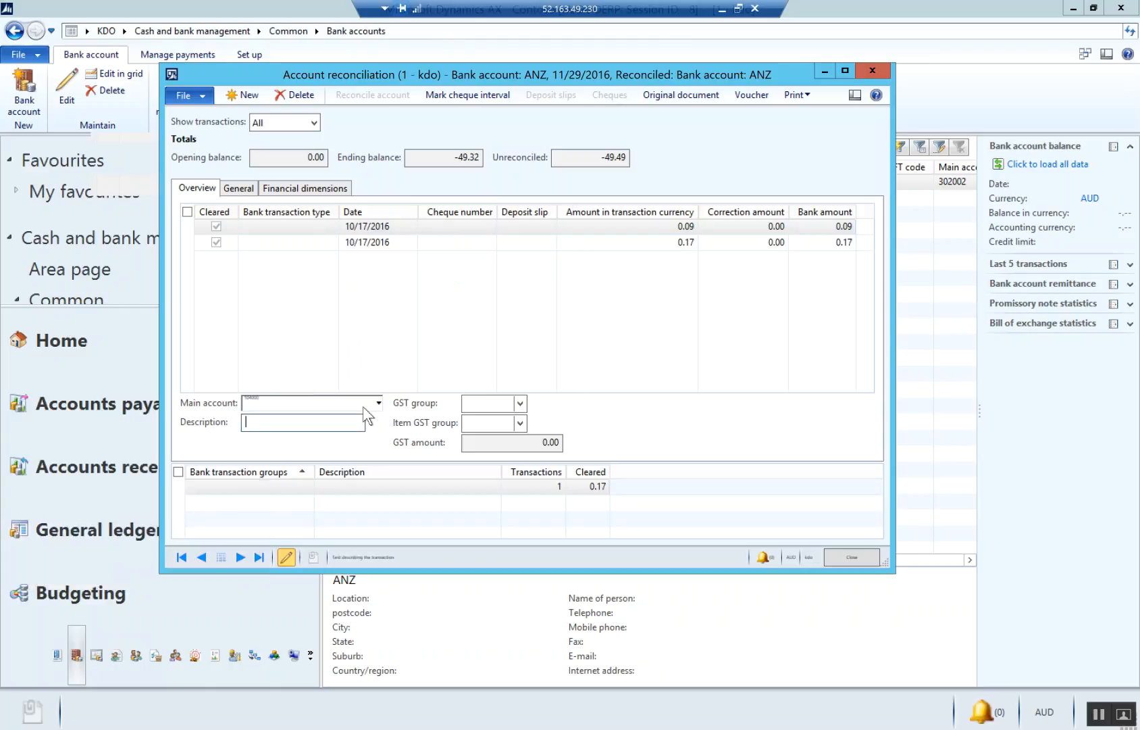
text(Paypayl deposit)
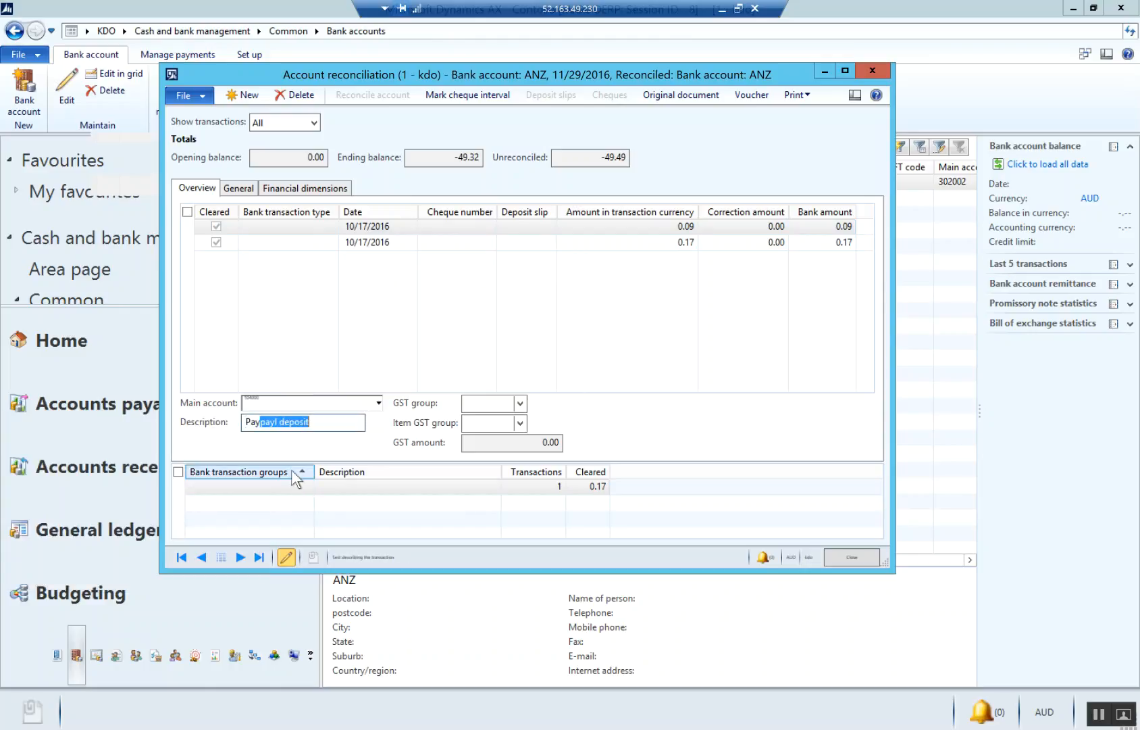
key(Tab)
Step: Assign the 0.09 line to the IT department (00000007) and the state VIC (Victoria), then return to the overview
click(338, 189)
click(356, 246)
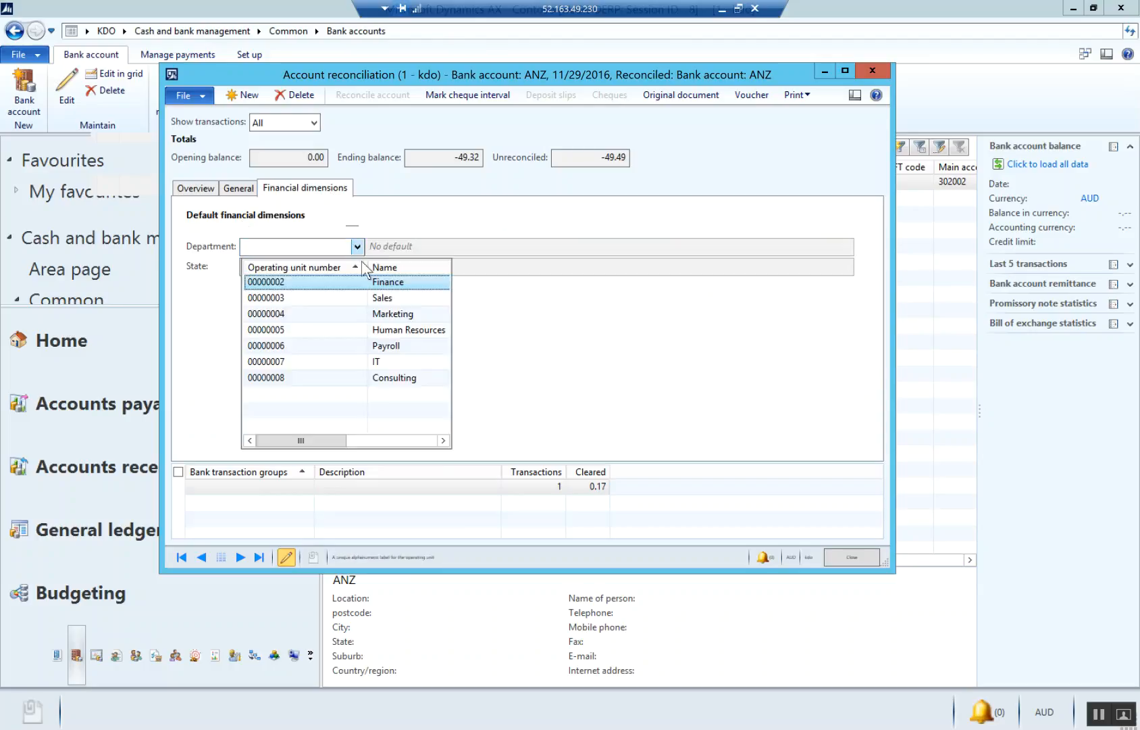
click(375, 363)
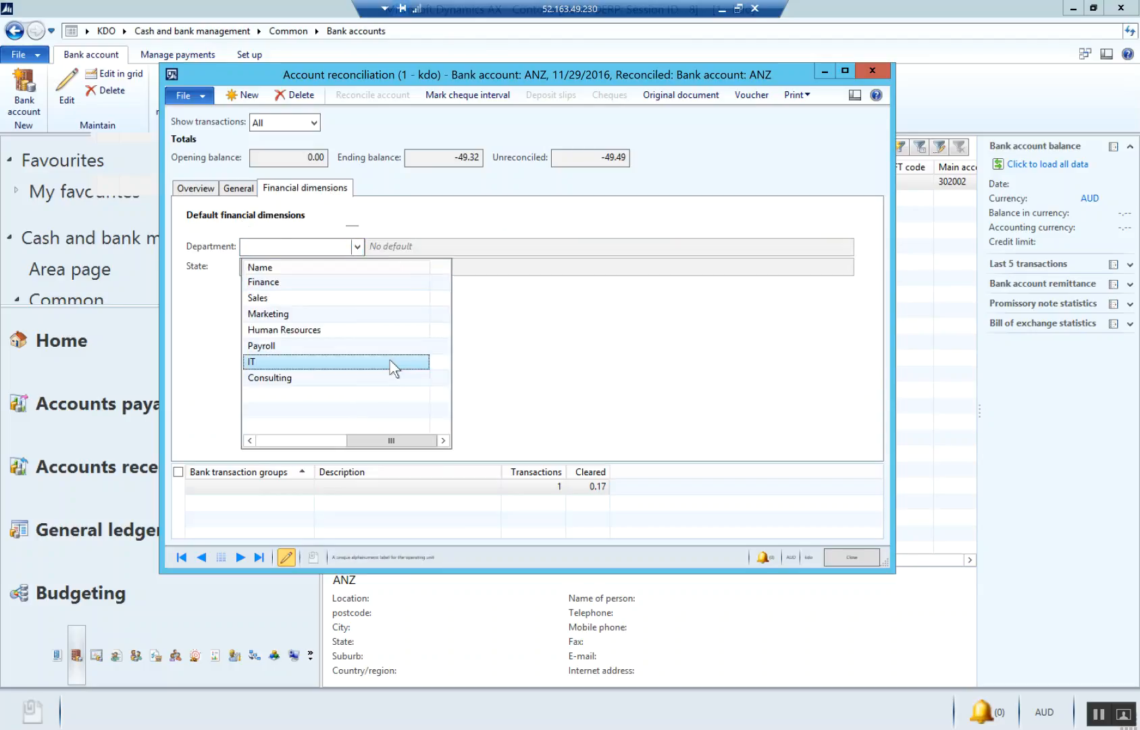
click(357, 267)
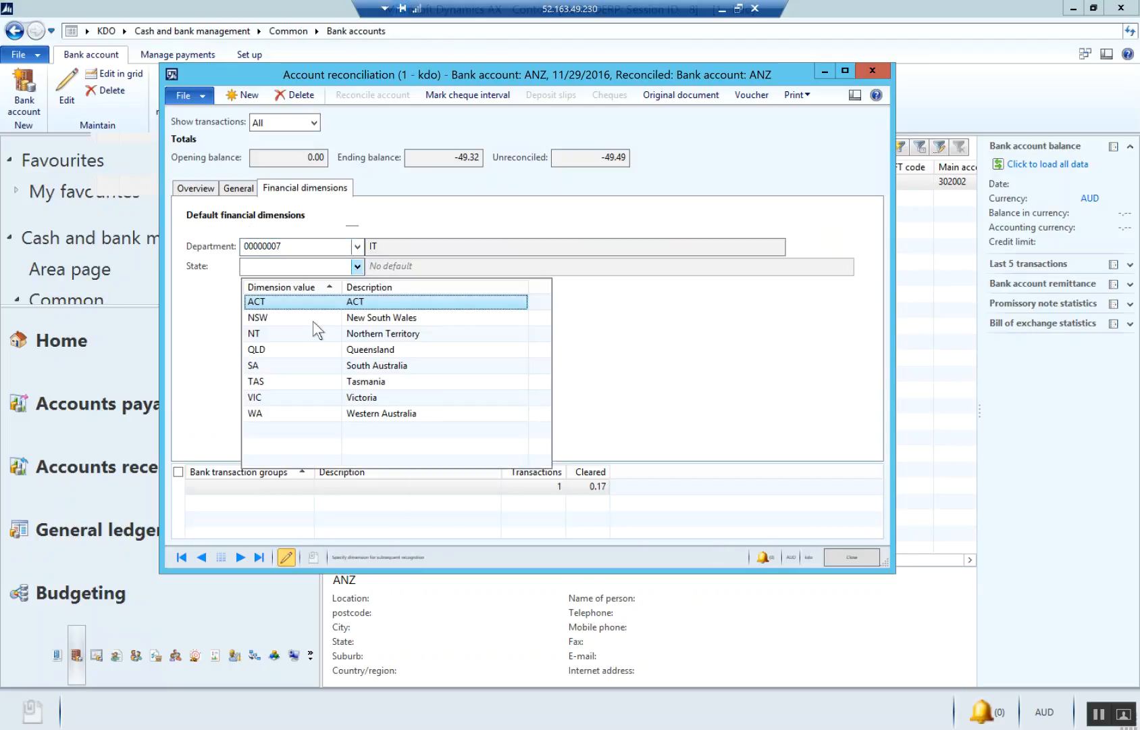
click(290, 394)
click(182, 188)
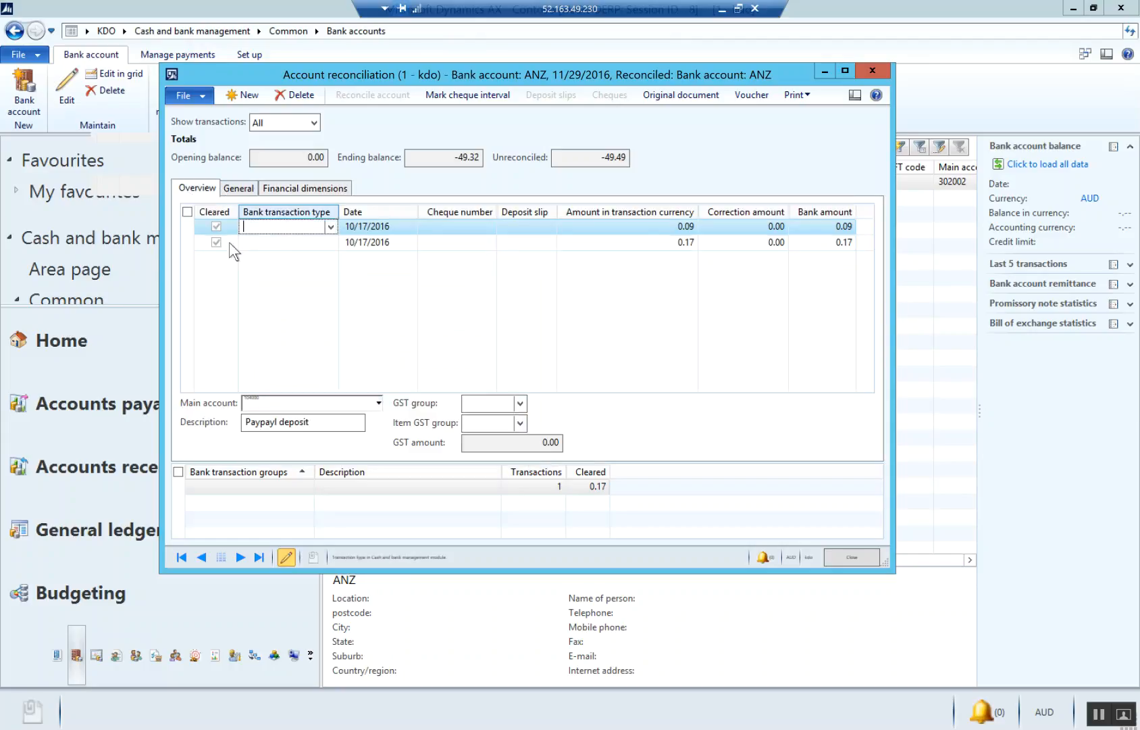
Step: Mark both the 0.09 and 0.17 reconciliation lines as selected
click(188, 226)
click(188, 243)
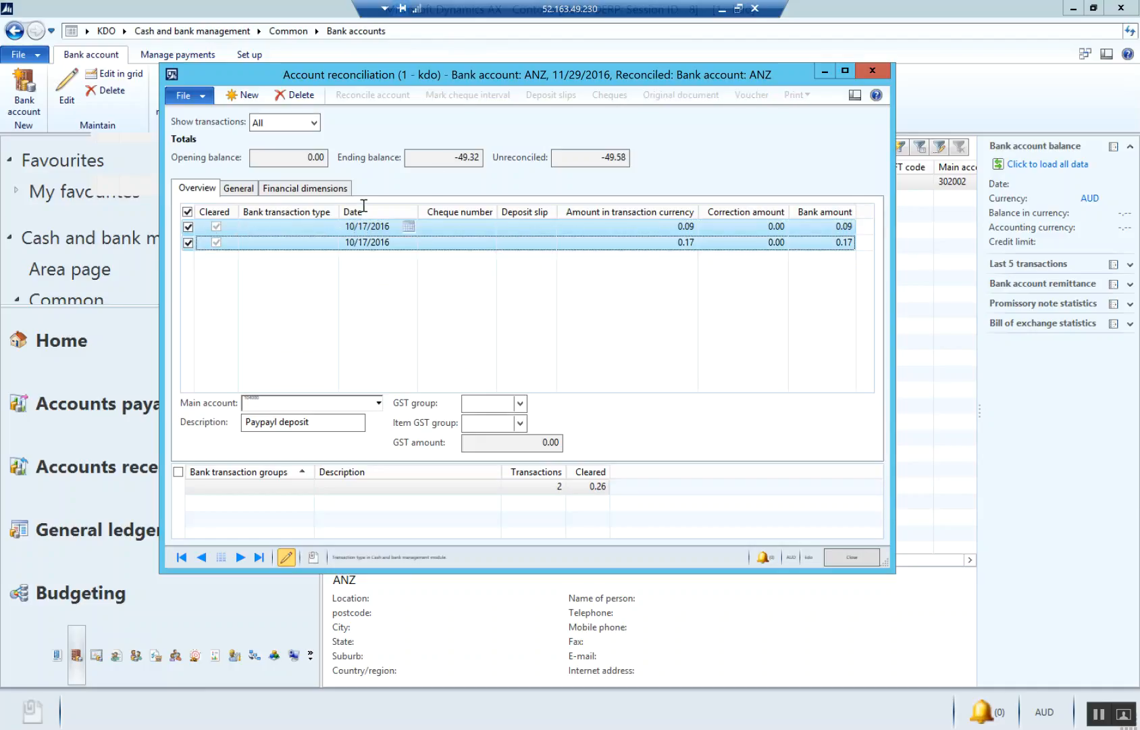
click(188, 242)
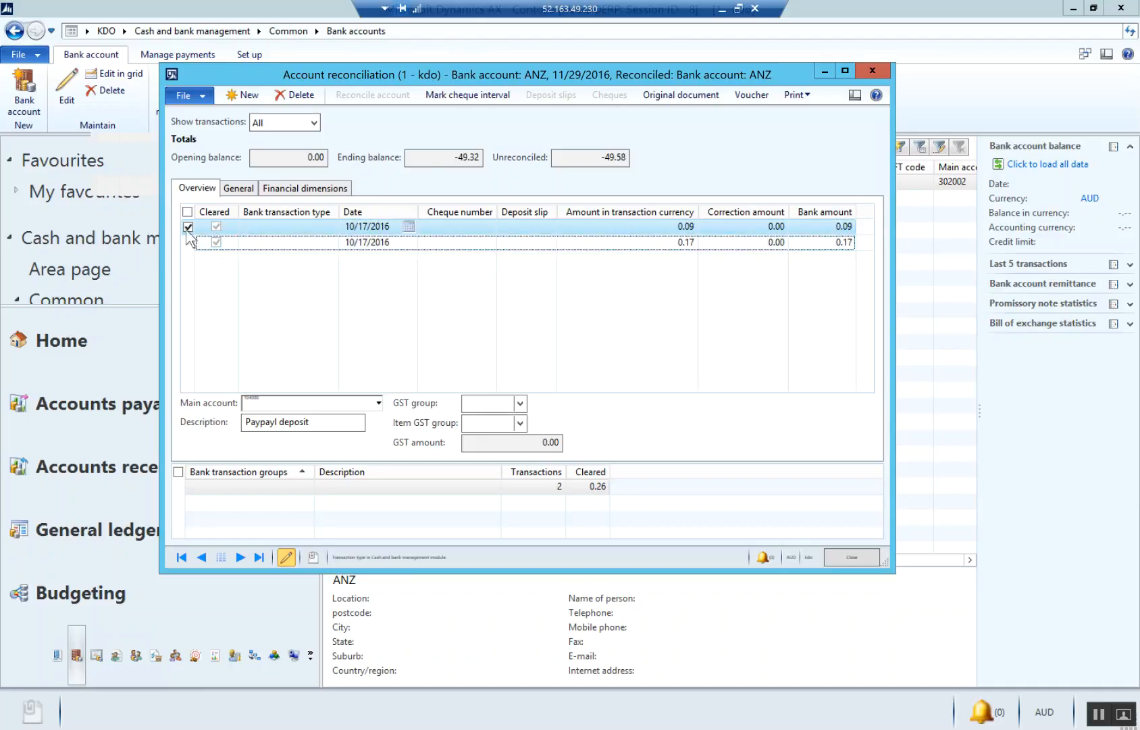
click(188, 231)
click(187, 241)
click(187, 232)
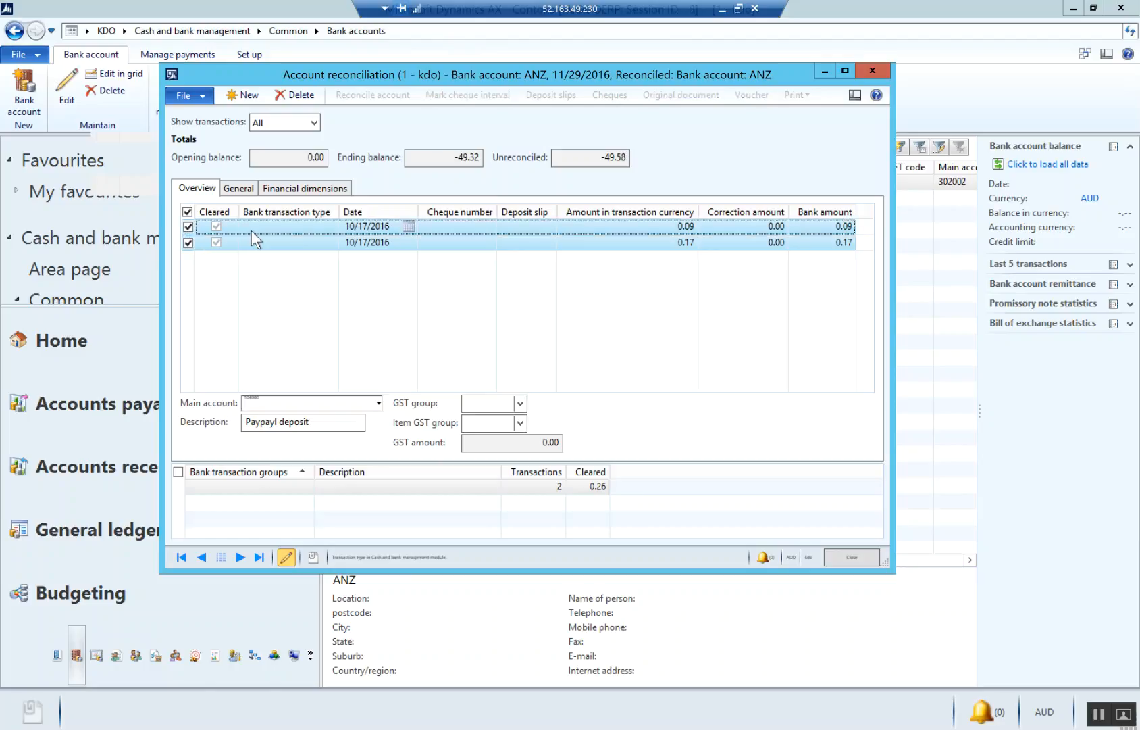